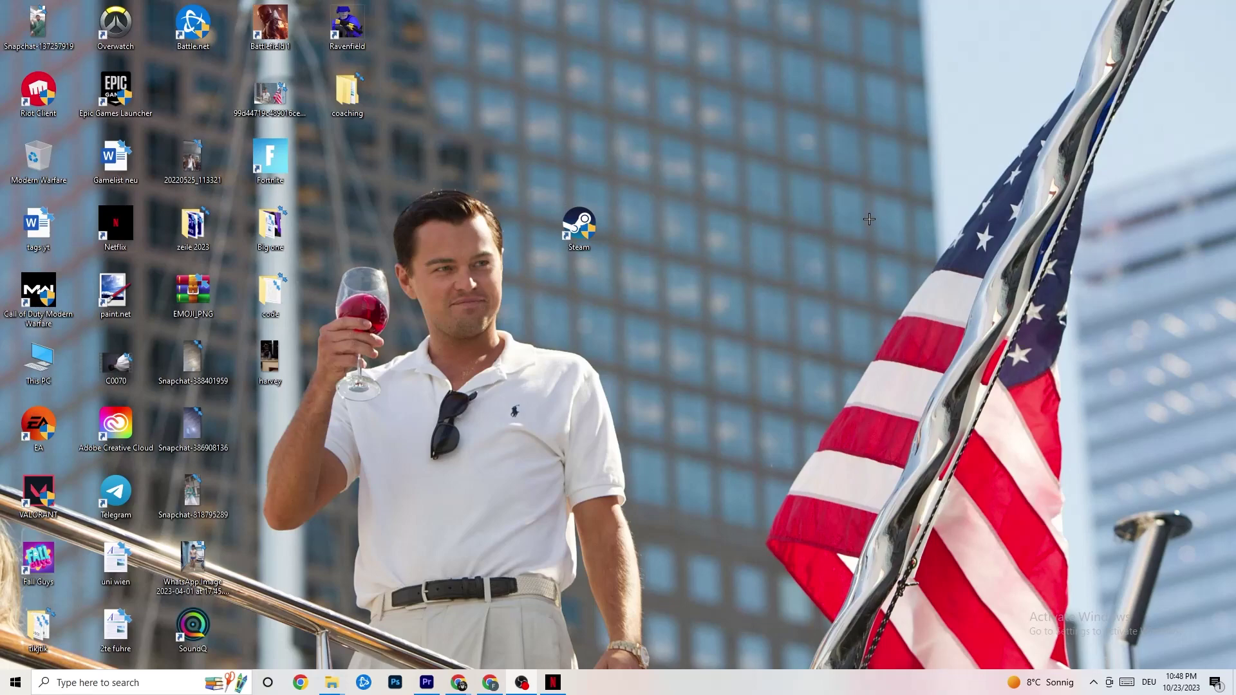
- Open the Start menu from the taskbar's Start button
left_click(6, 689)
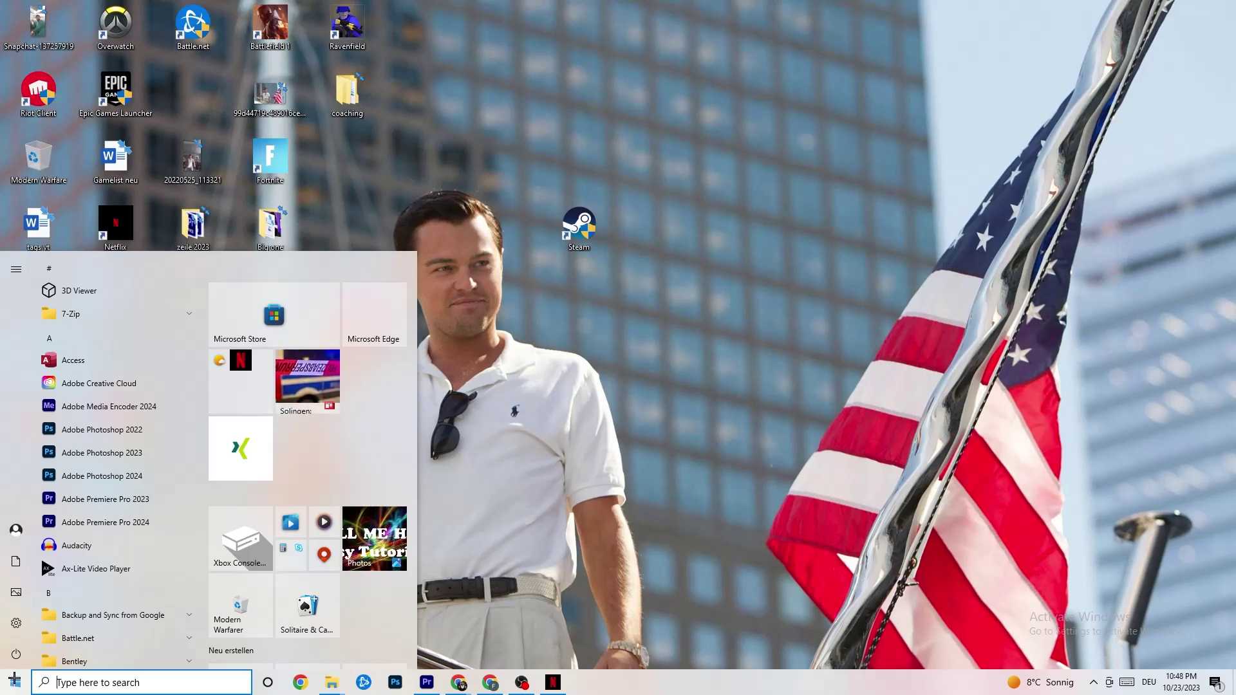
- Launch Settings and go to Update & Security's Troubleshoot page
left_click(16, 622)
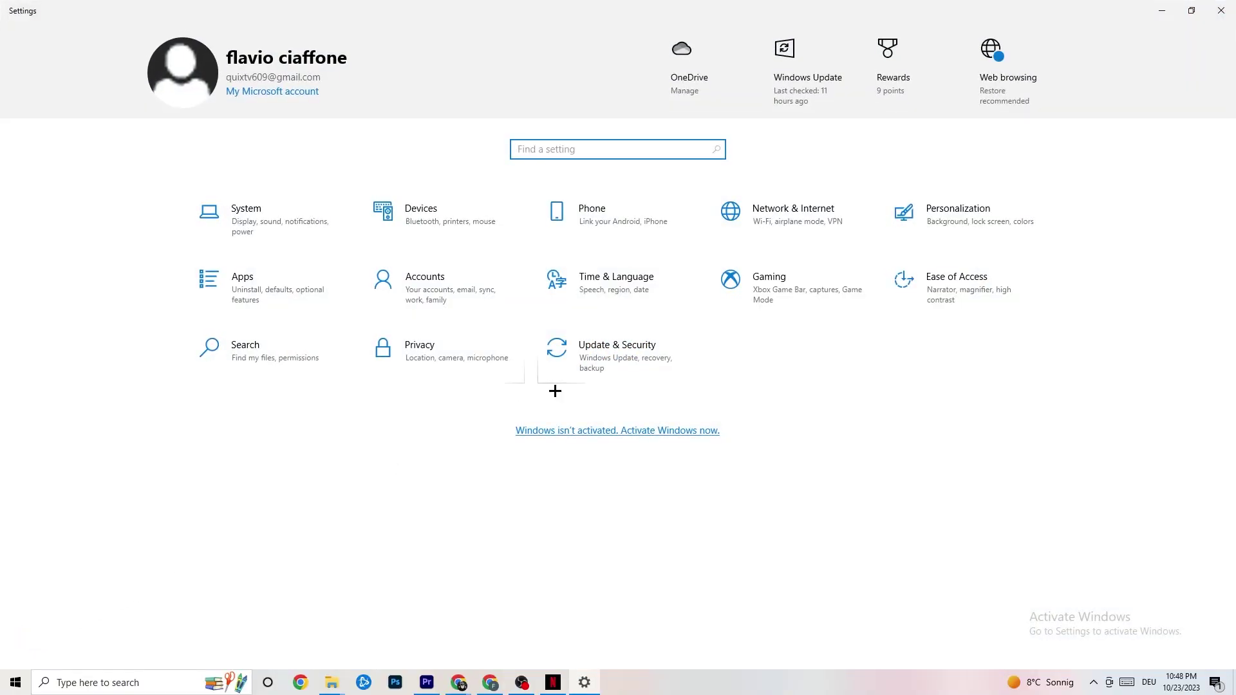
left_click(595, 370)
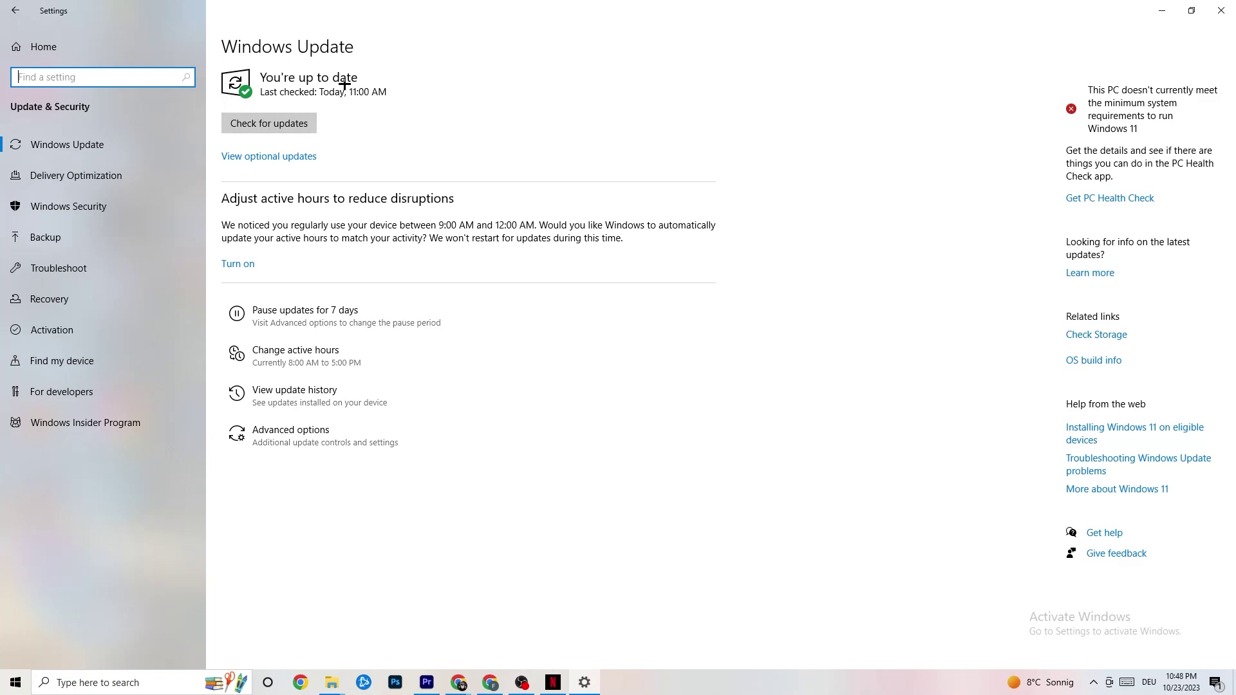
left_click(386, 89)
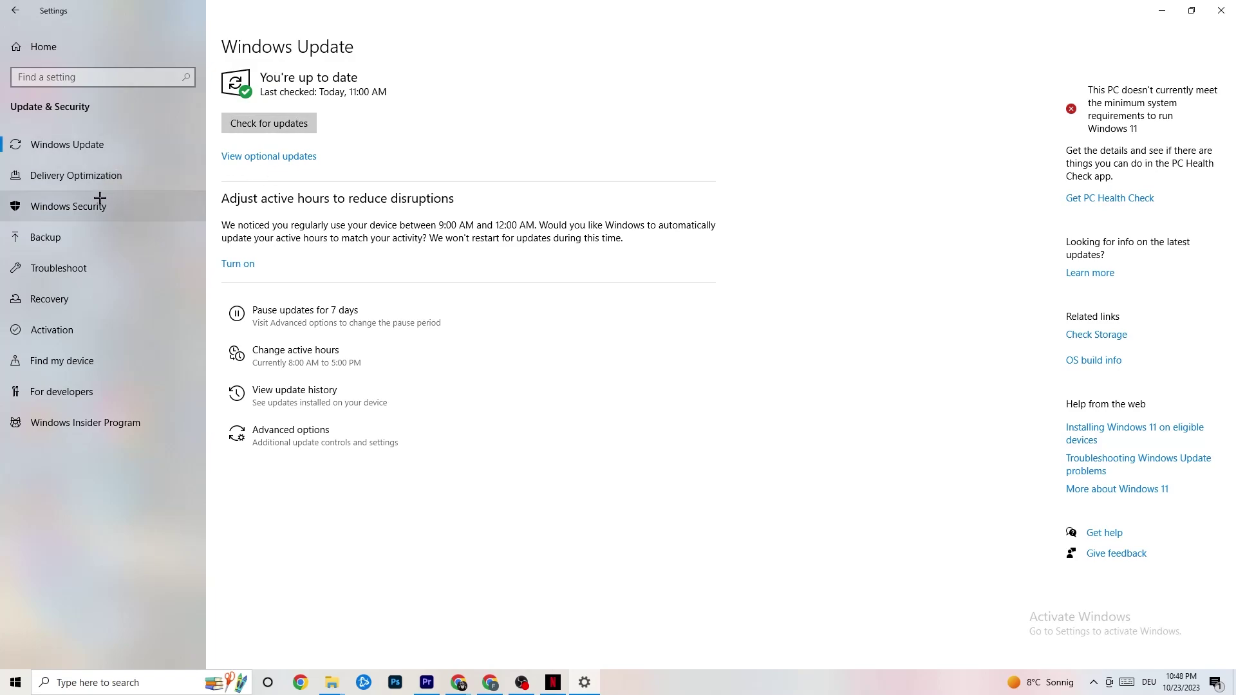
left_click(77, 269)
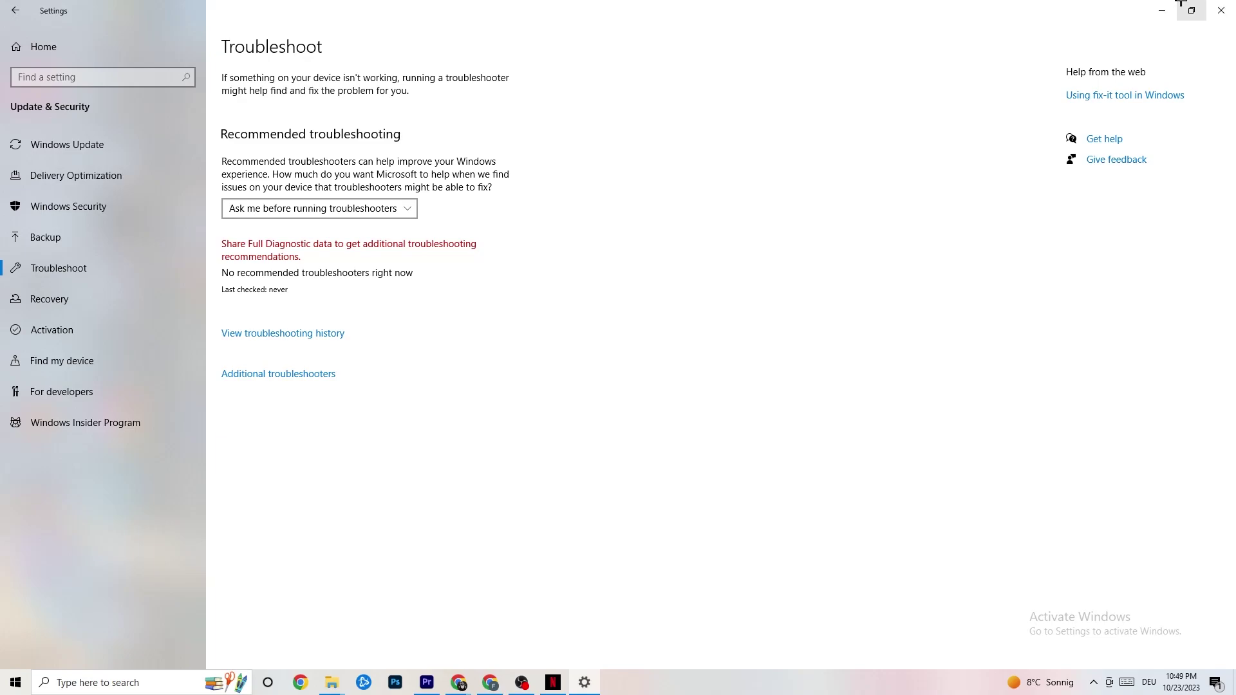
- Minimize the Settings window to reveal the desktop shortcuts
left_click(1162, 6)
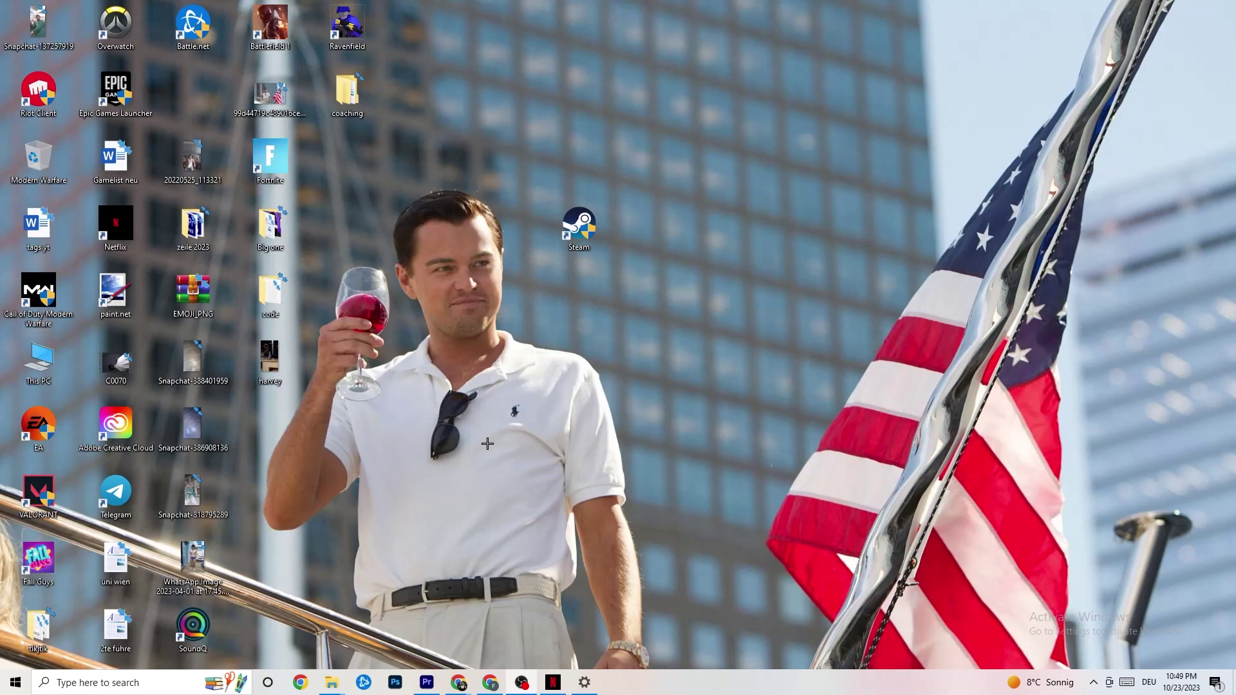
left_click_drag(576, 227, 579, 290)
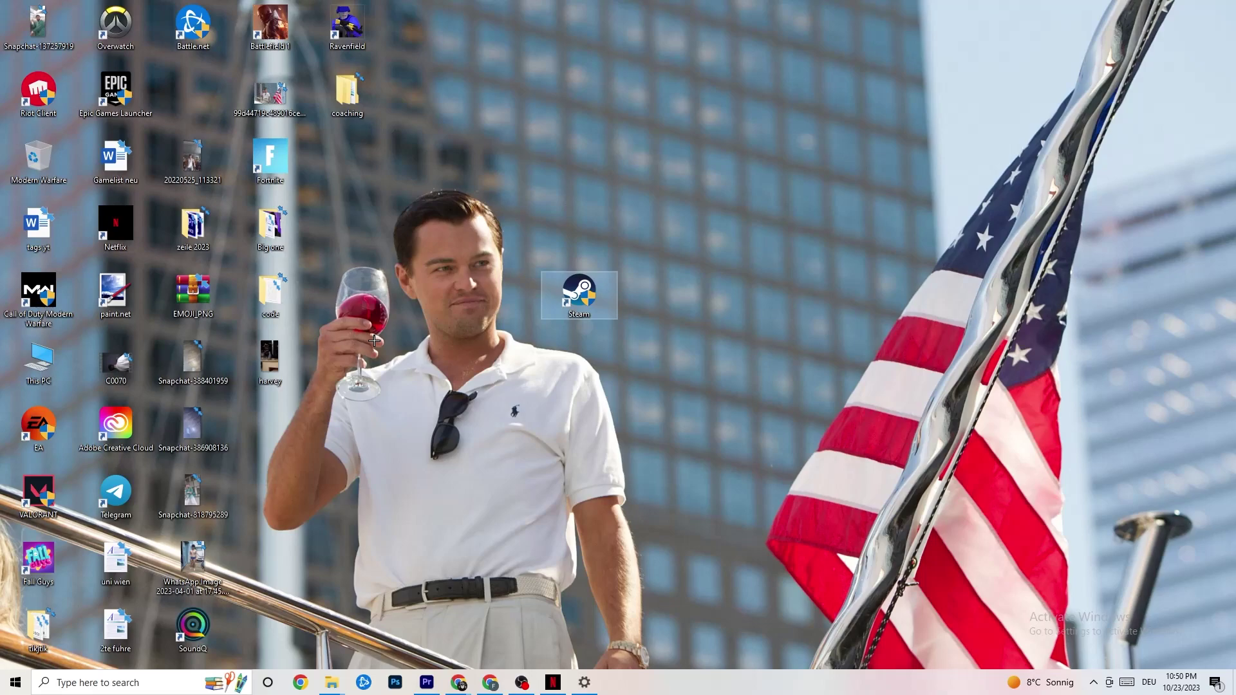
right_click(587, 293)
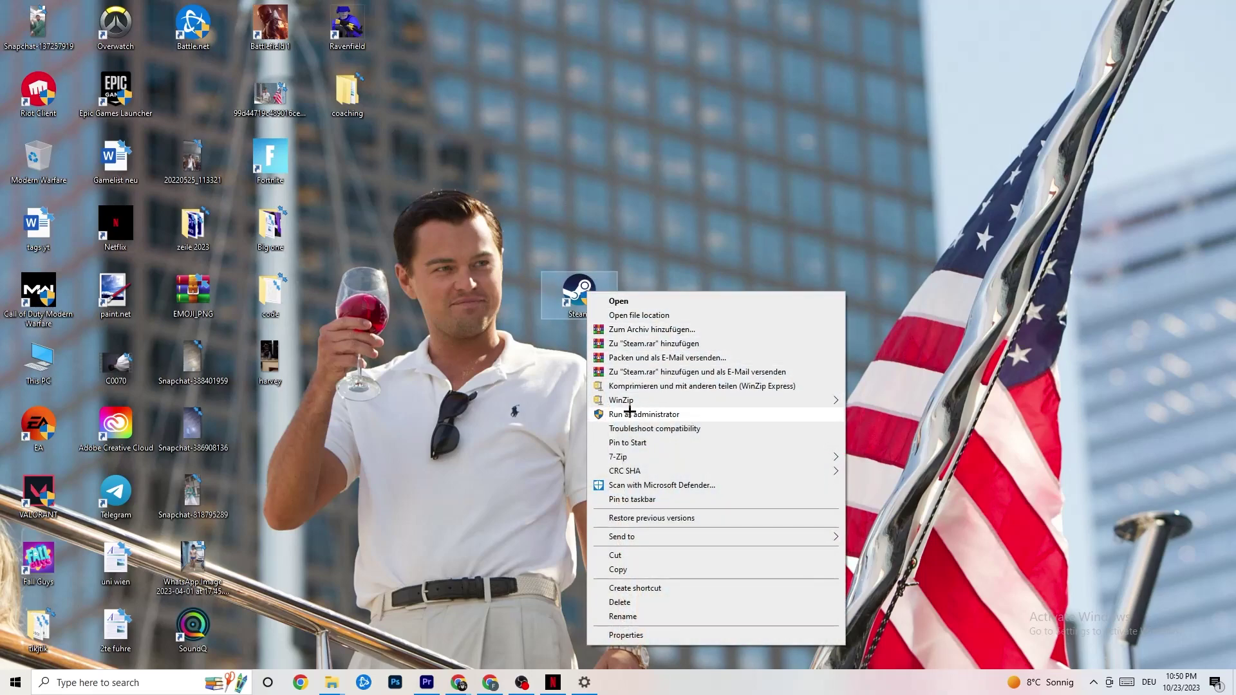
left_click(454, 374)
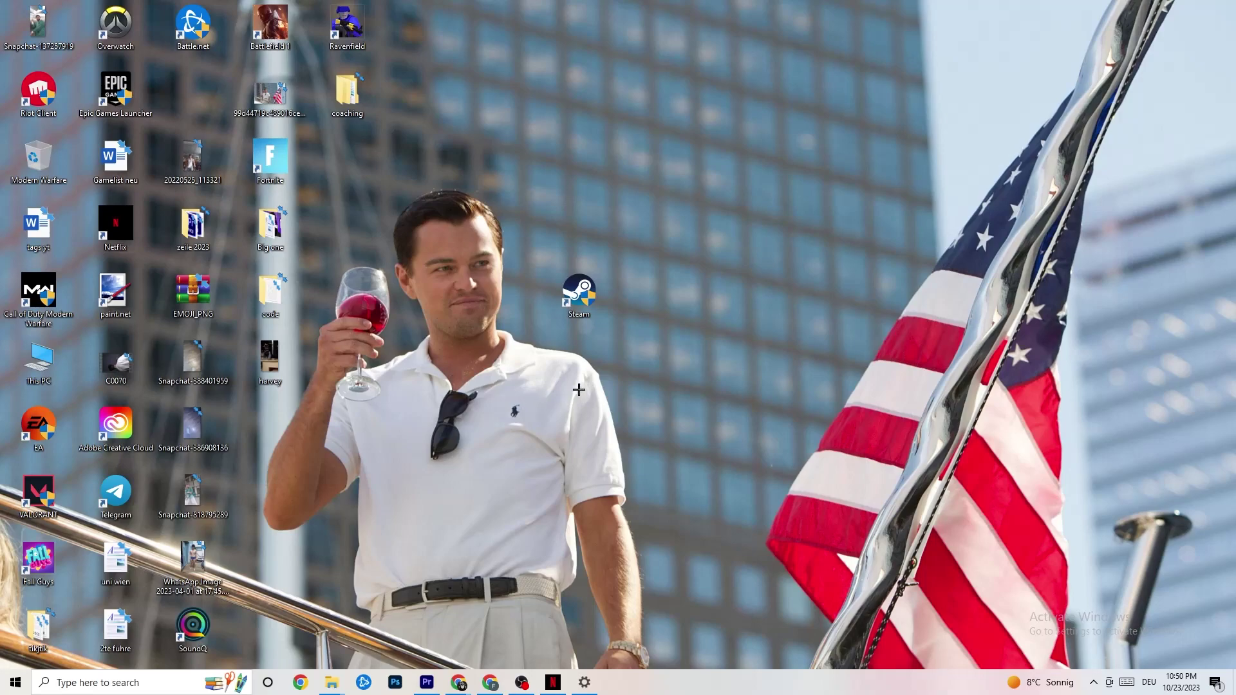
left_click_drag(567, 289, 567, 222)
- Set the Steam shortcut to Windows 8 compatibility mode with Run as administrator, and apply
right_click(567, 222)
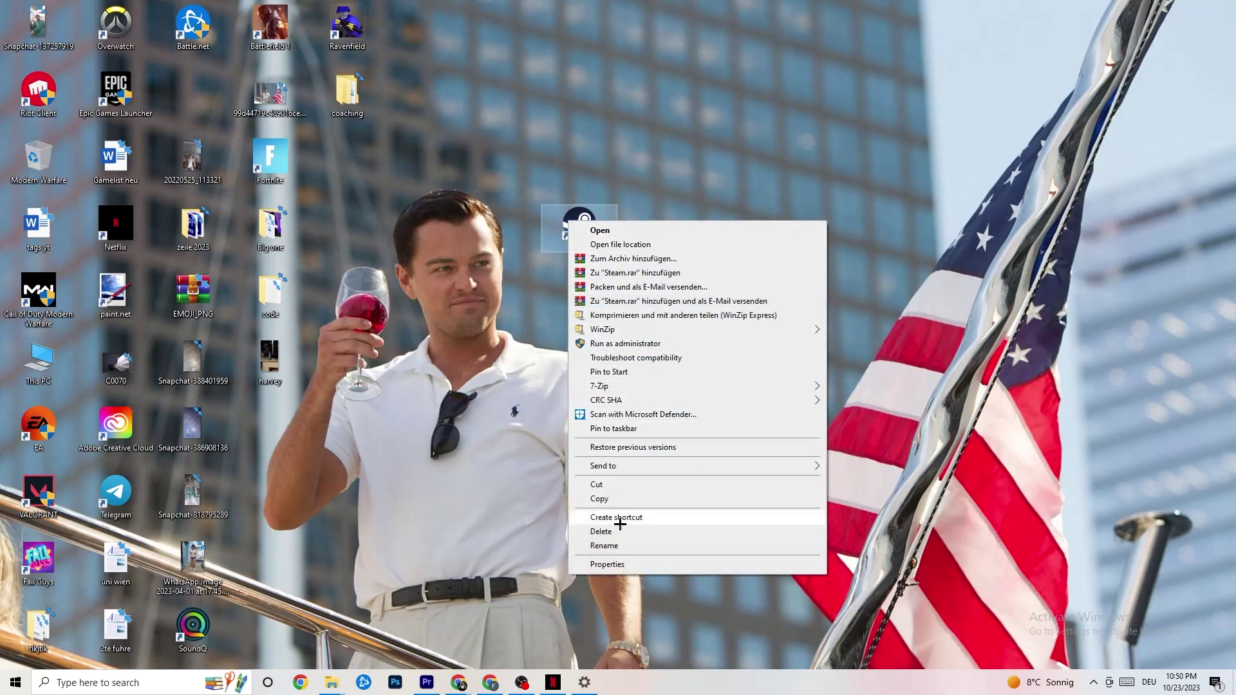
left_click(618, 566)
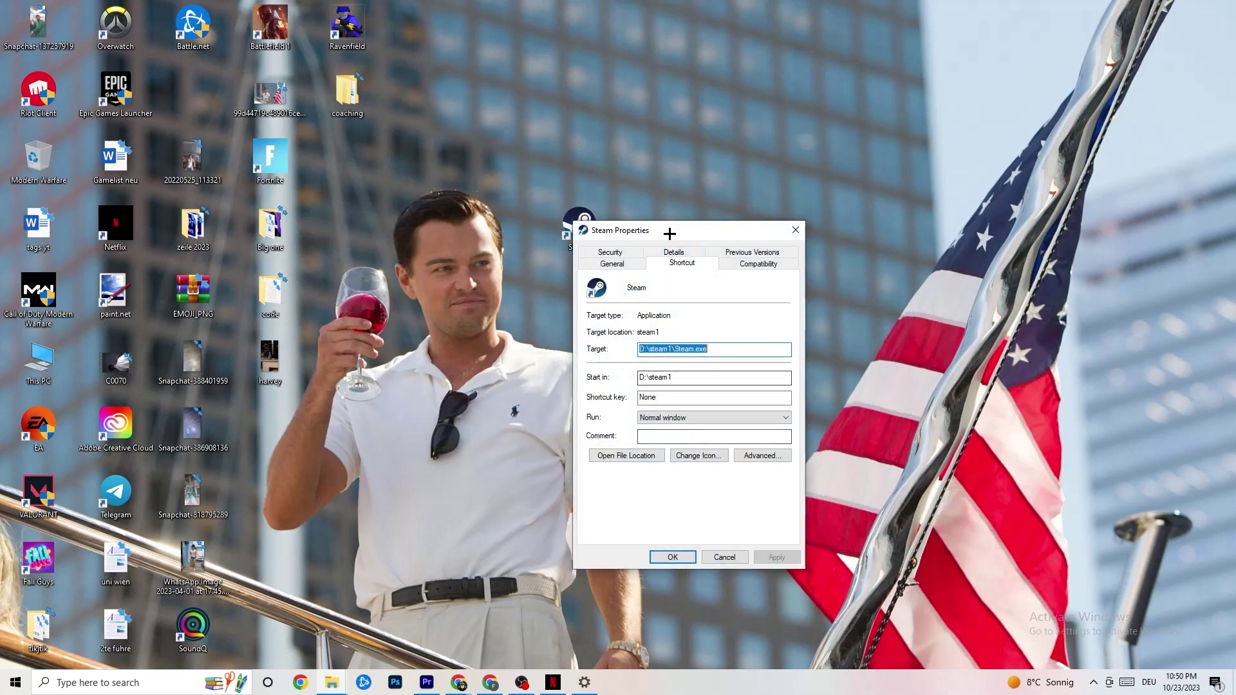
left_click_drag(664, 234, 598, 110)
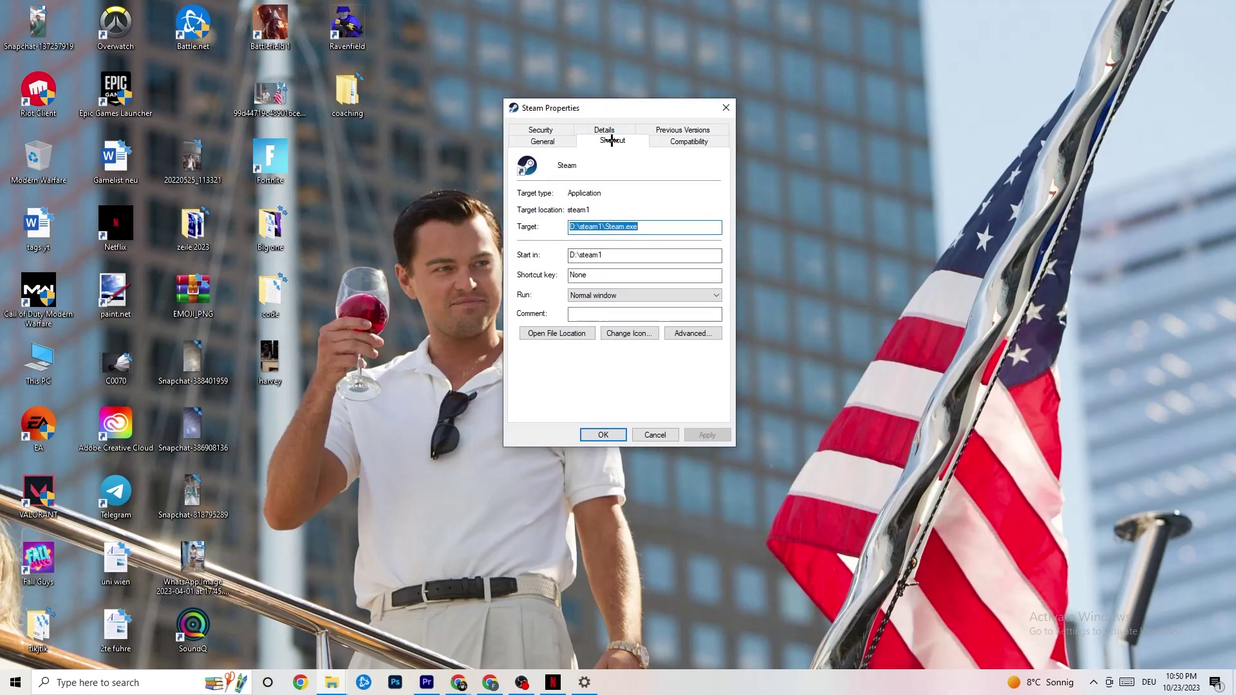
left_click(683, 141)
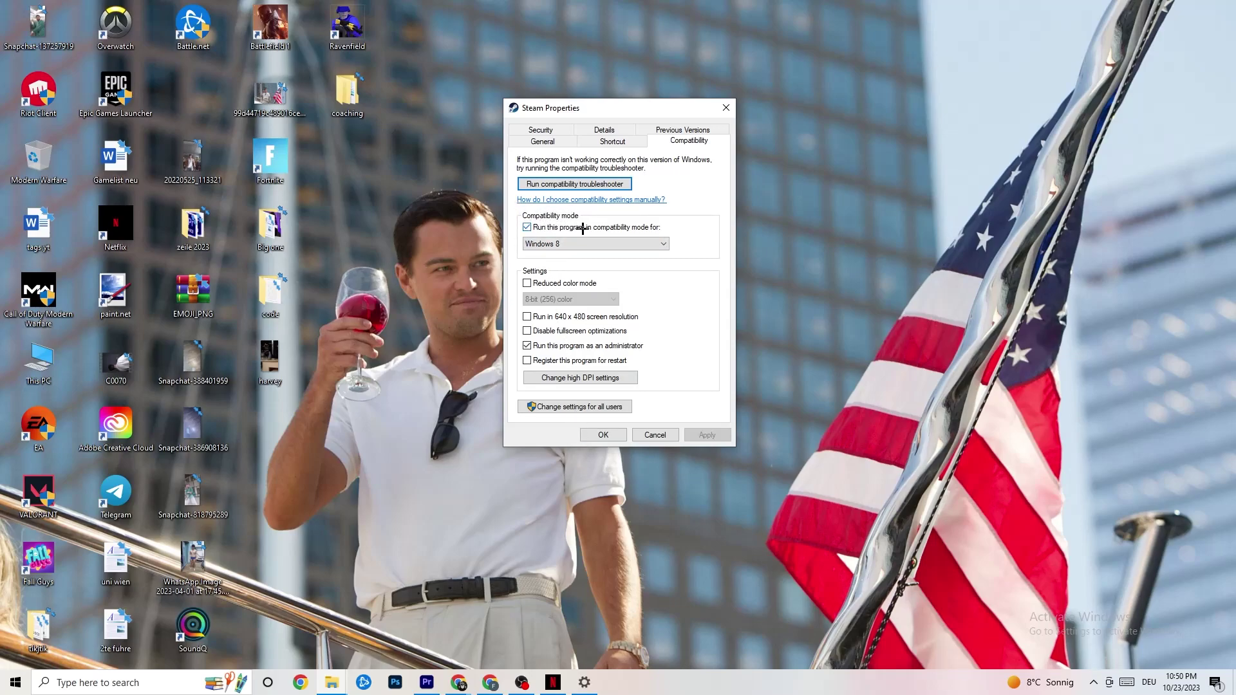
left_click(625, 241)
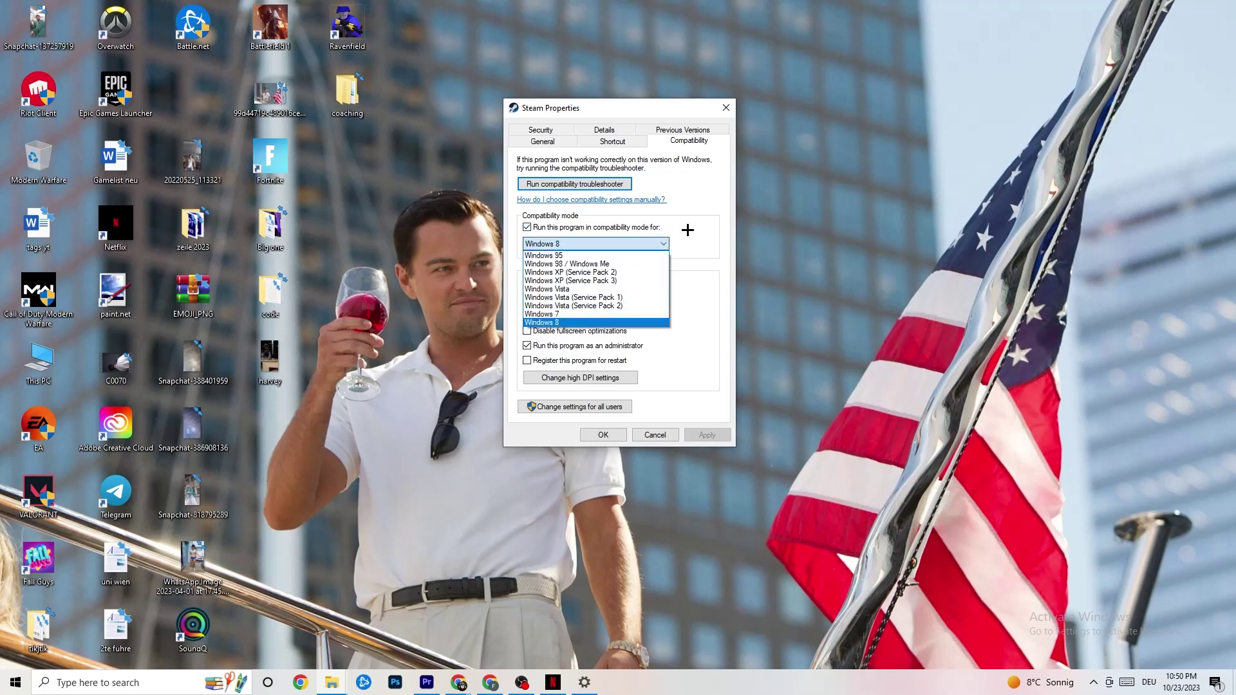
left_click(607, 321)
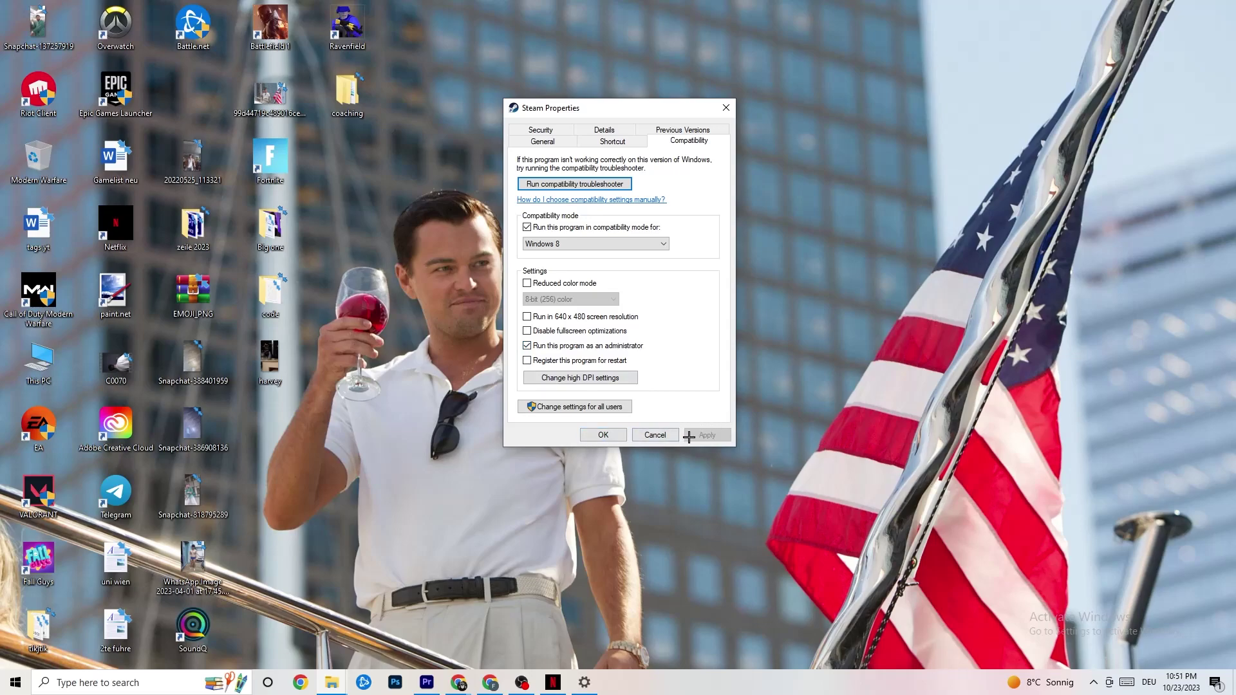
left_click(604, 435)
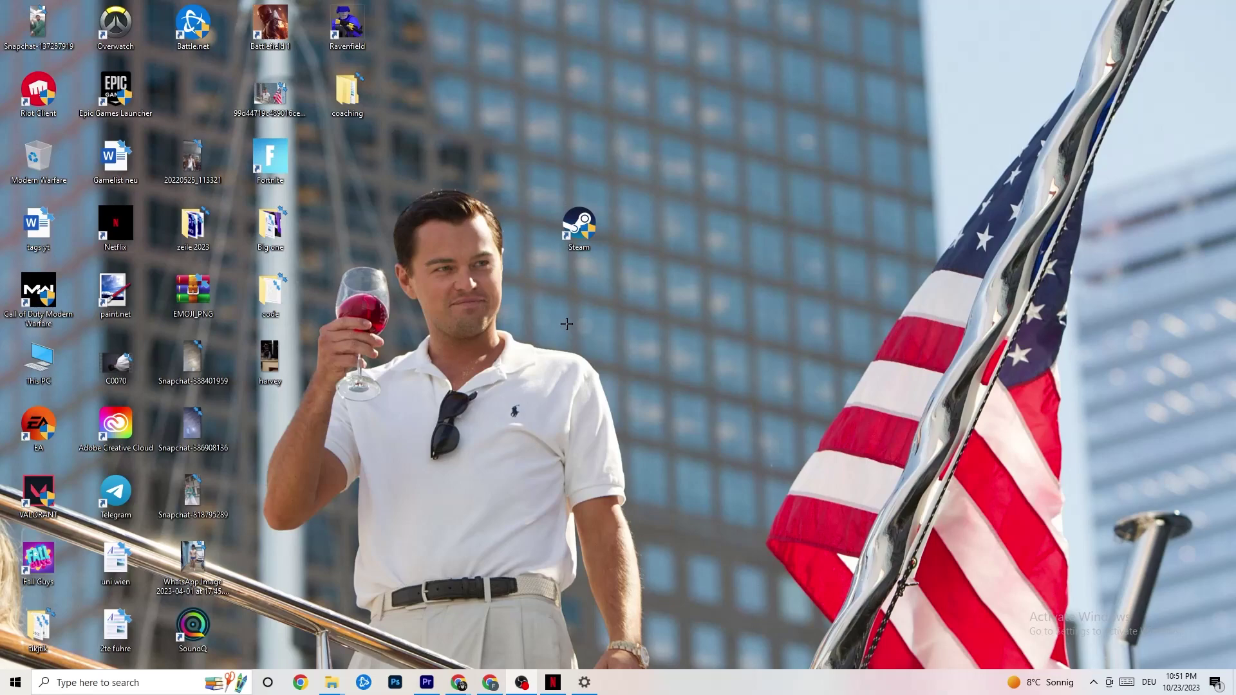
left_click(577, 226)
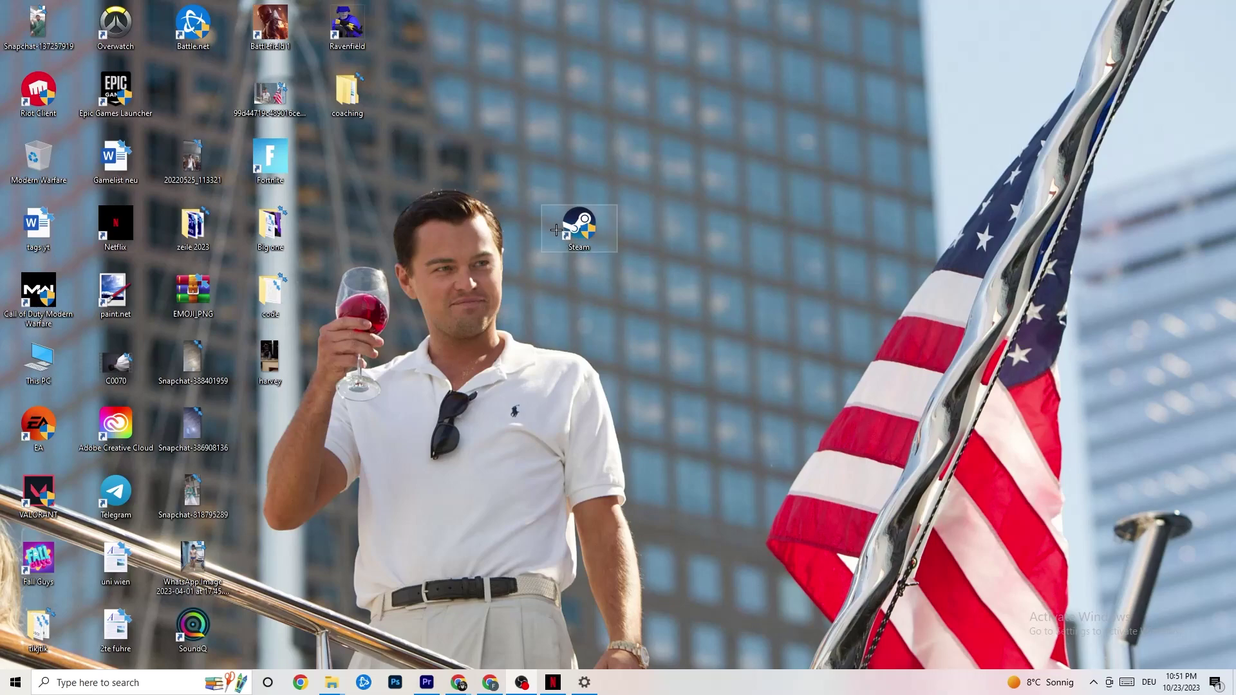
right_click(558, 232)
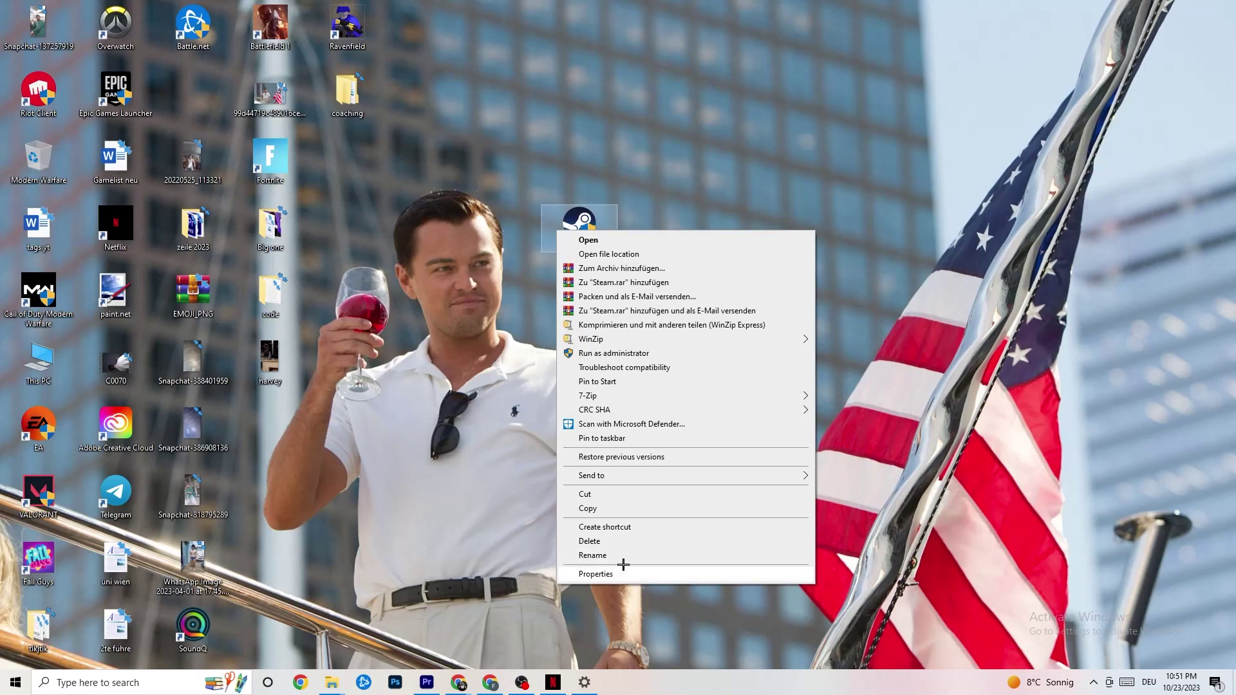
left_click(452, 283)
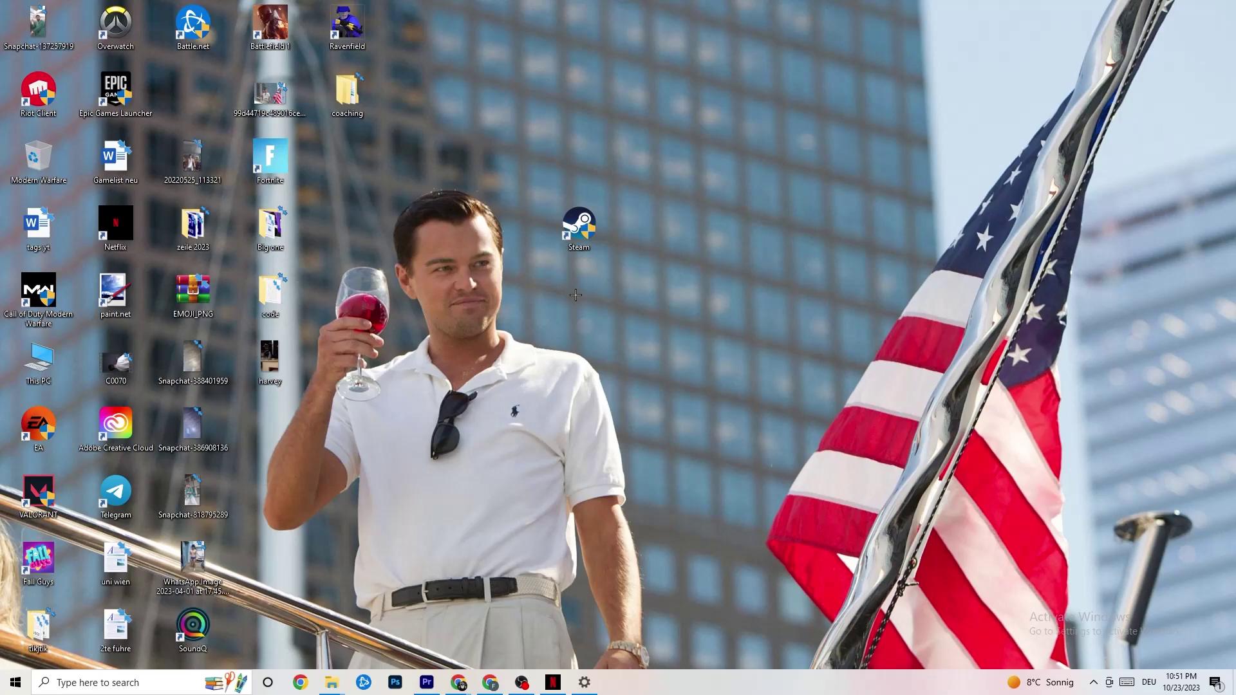
- Bring the Settings window back and open System display settings
left_click(15, 682)
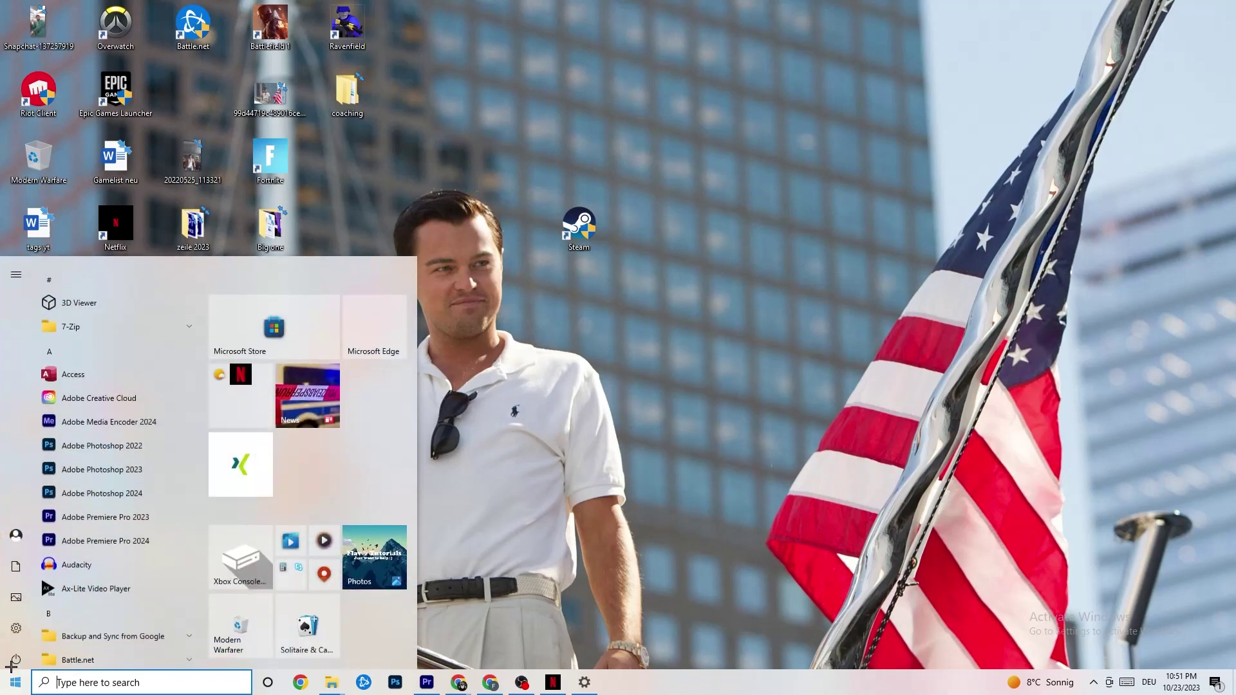
left_click(584, 682)
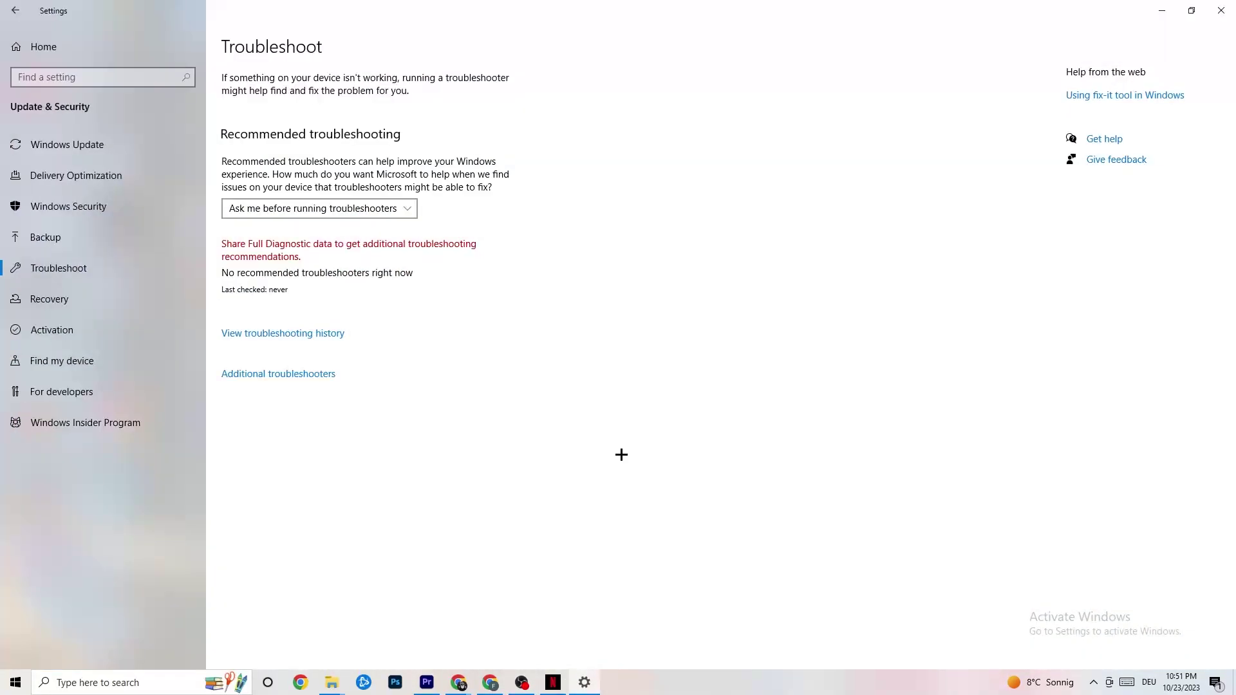
left_click(4, 6)
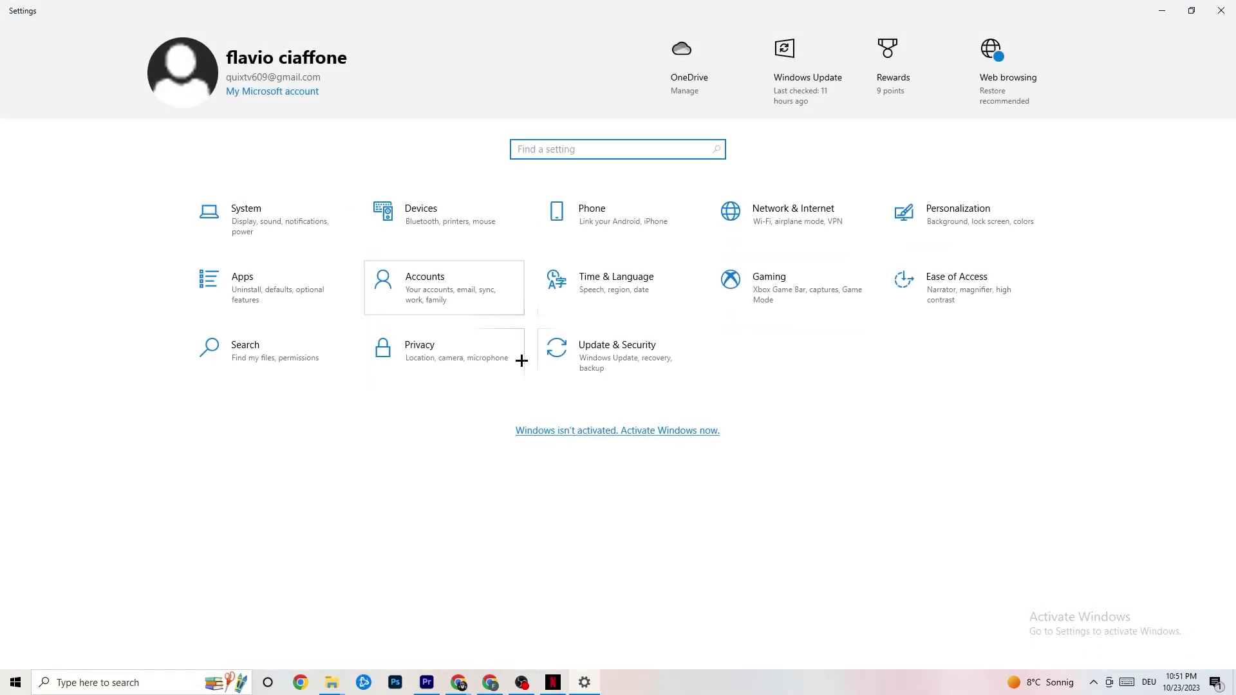
left_click(290, 231)
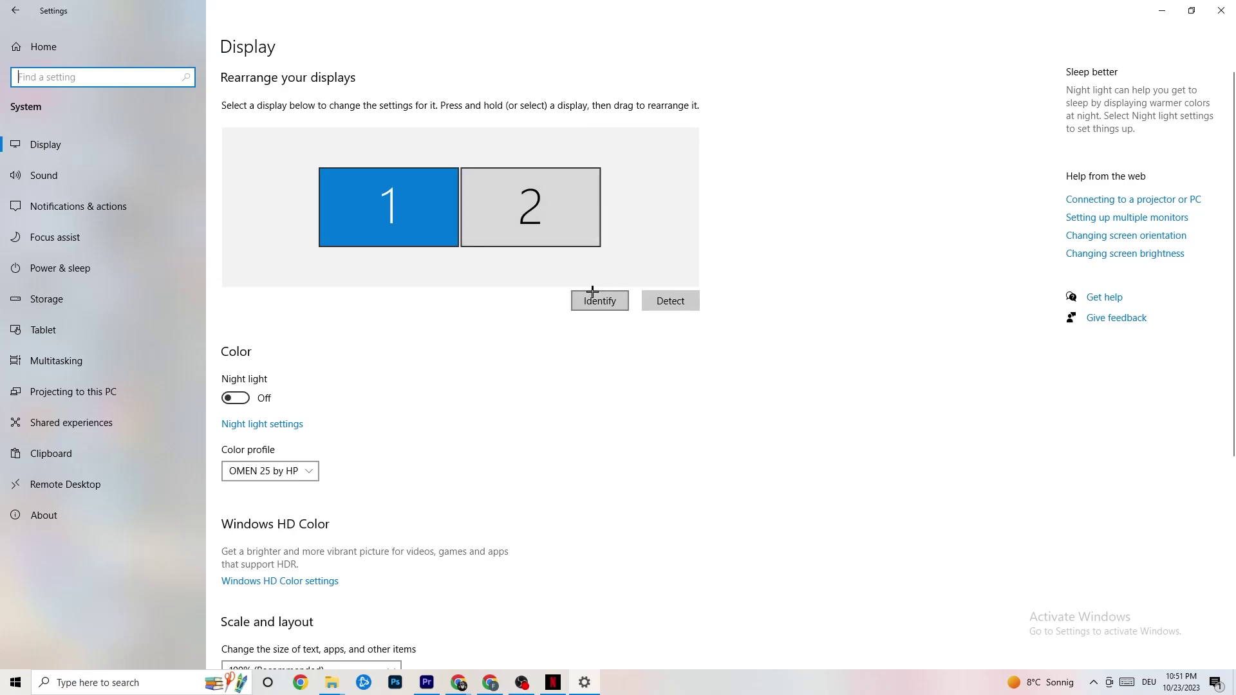
- Confirm 100% scaling and 1920 × 1080 resolution, then view the Power & sleep timeouts
scroll(324, 291, "down", 5)
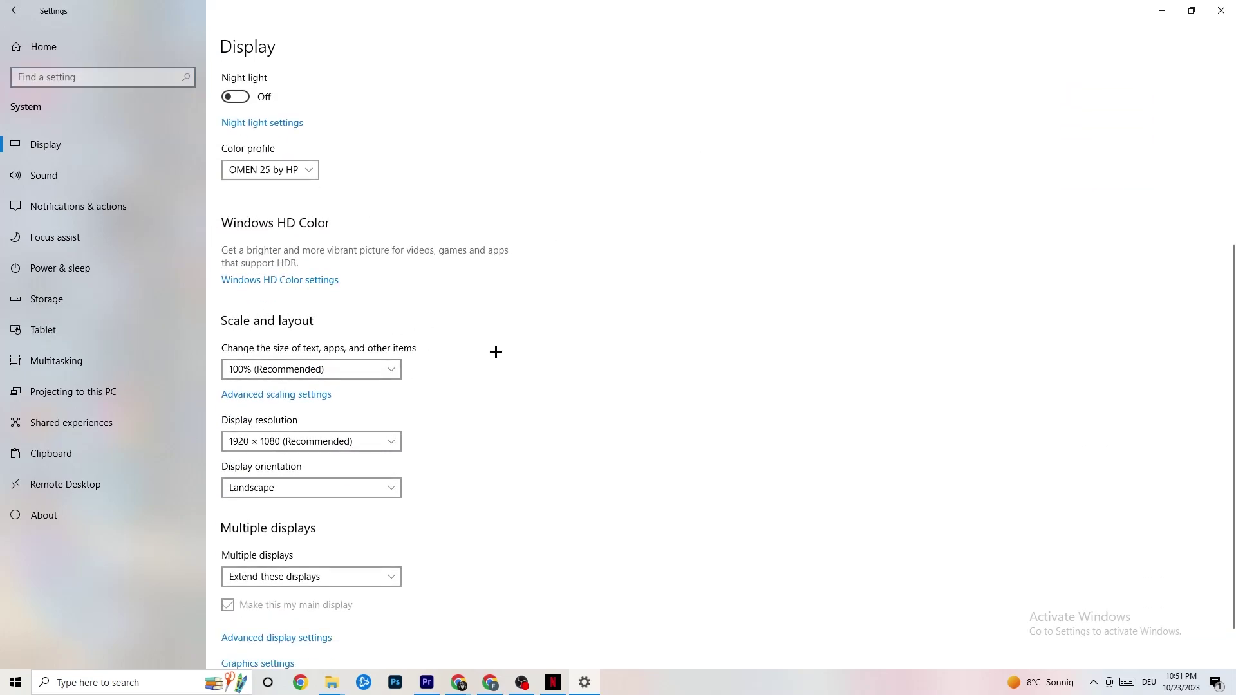
left_click(390, 363)
left_click(560, 314)
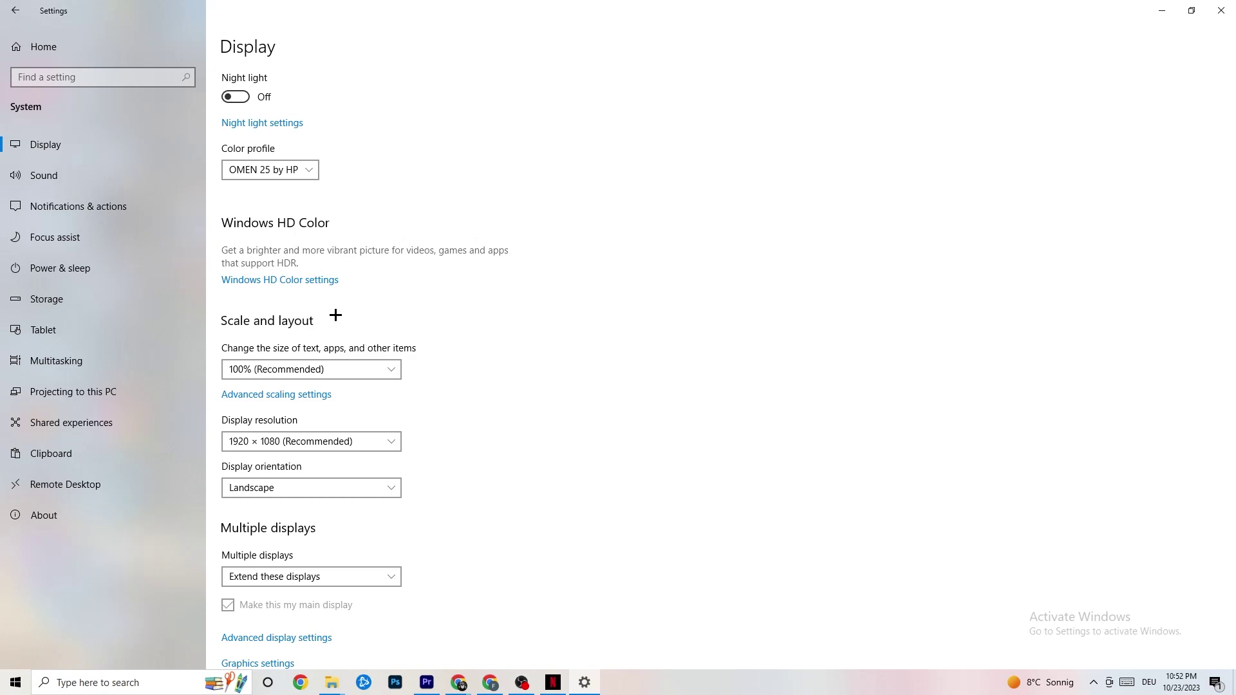
left_click(83, 265)
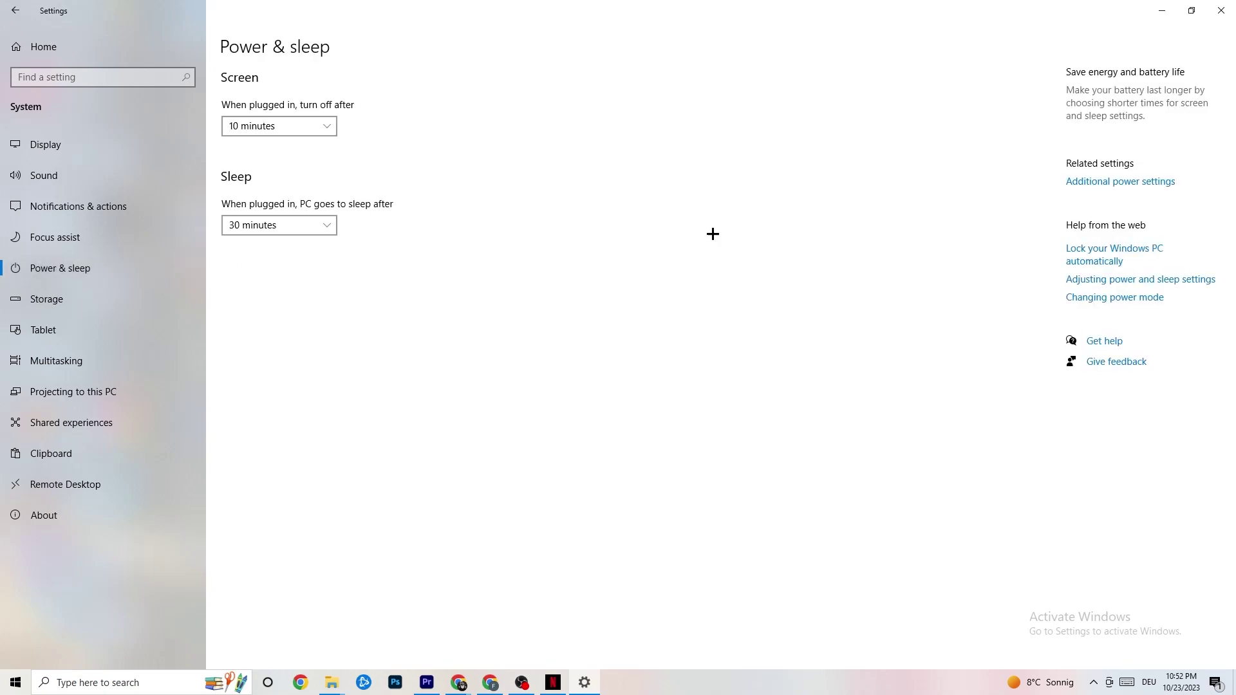
- Review the power plans with Balanced selected, then view Storage usage for System (C:)
left_click(1132, 183)
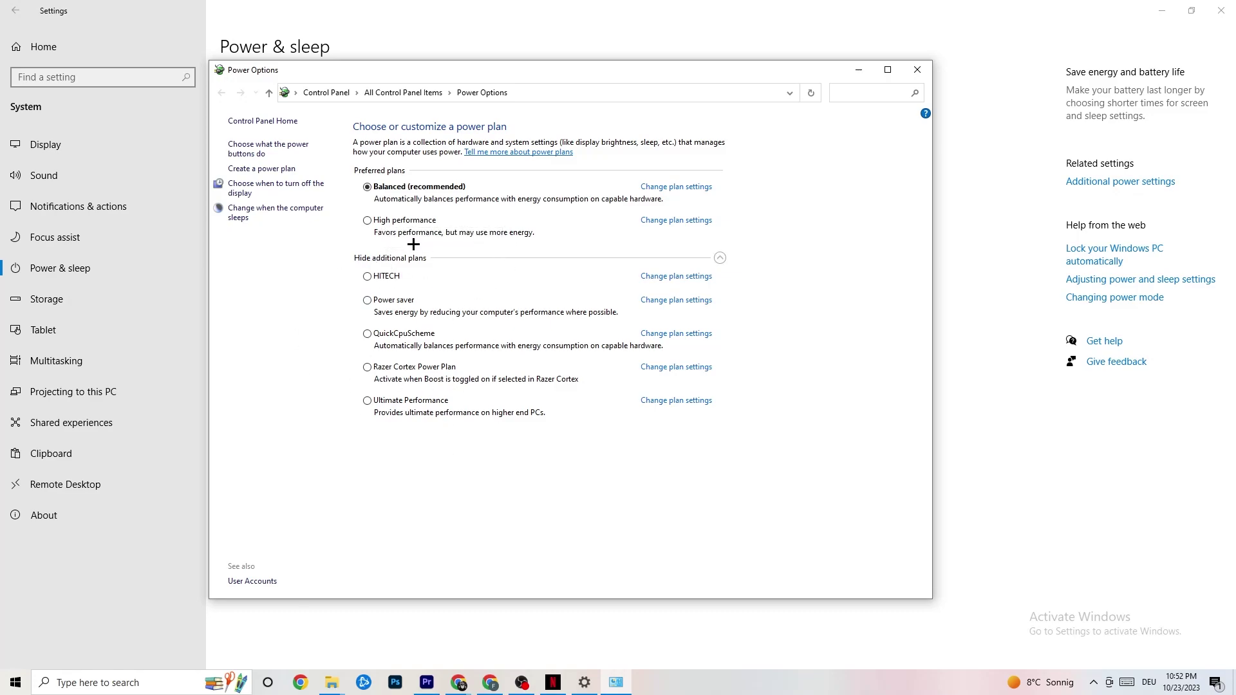
left_click(914, 72)
left_click(71, 299)
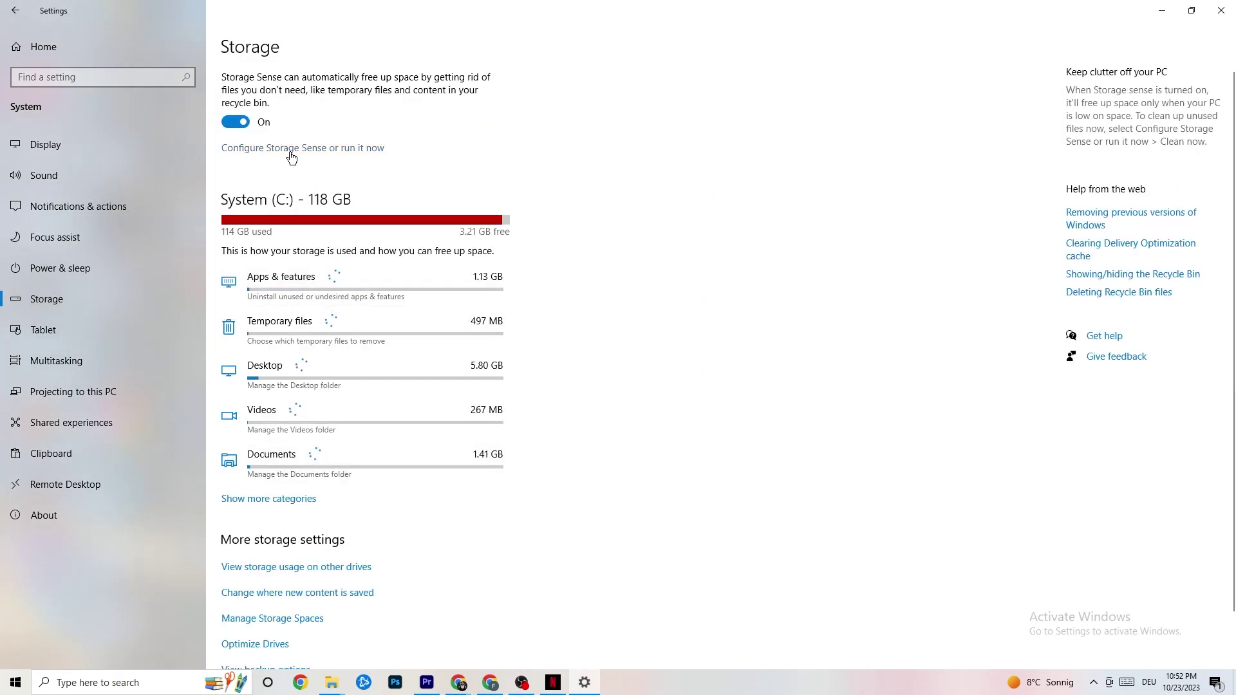
left_click(345, 148)
left_click(159, 180)
left_click(159, 180)
left_click(76, 185)
left_click(138, 111)
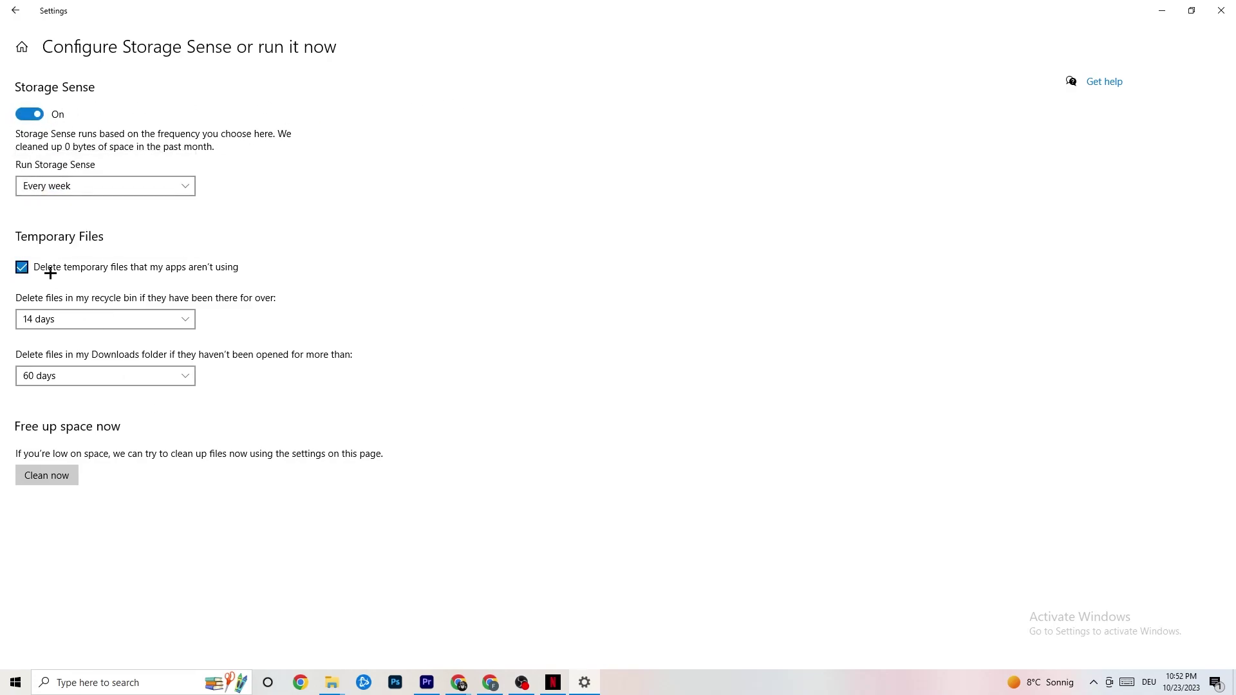
left_click(152, 319)
left_click(152, 325)
left_click(14, 10)
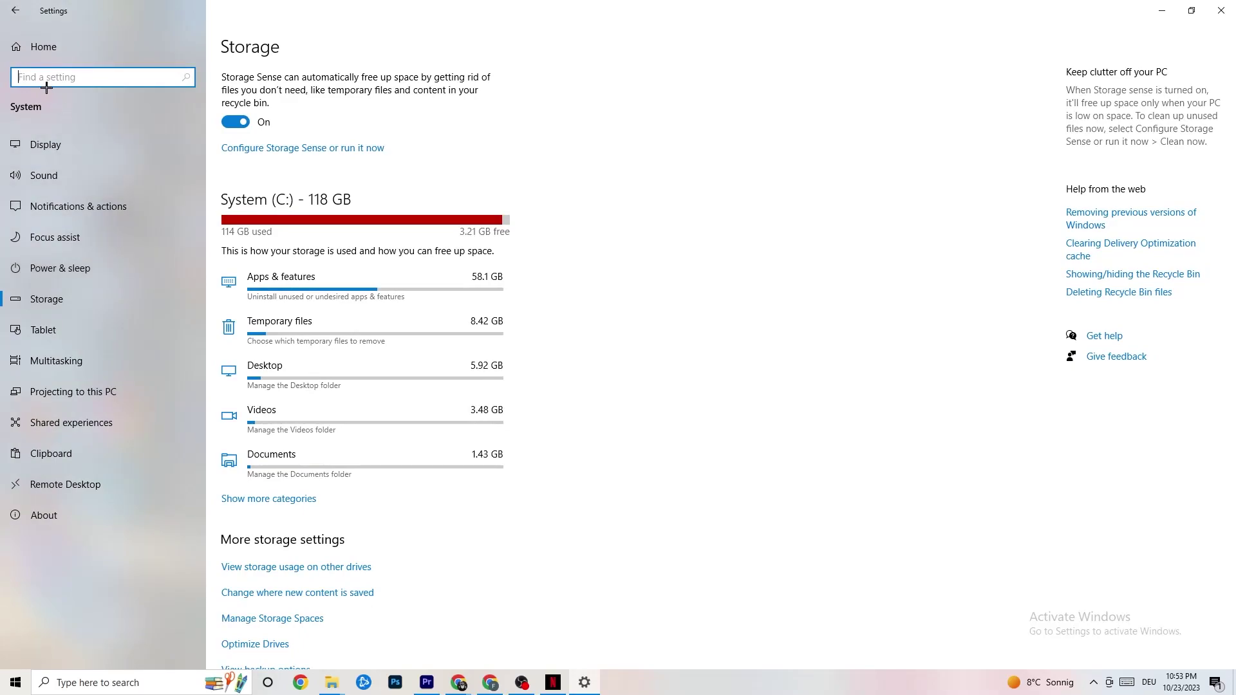
- From Settings Home, open Gaming Captures: background recording and audio off, 30 fps
left_click(13, 12)
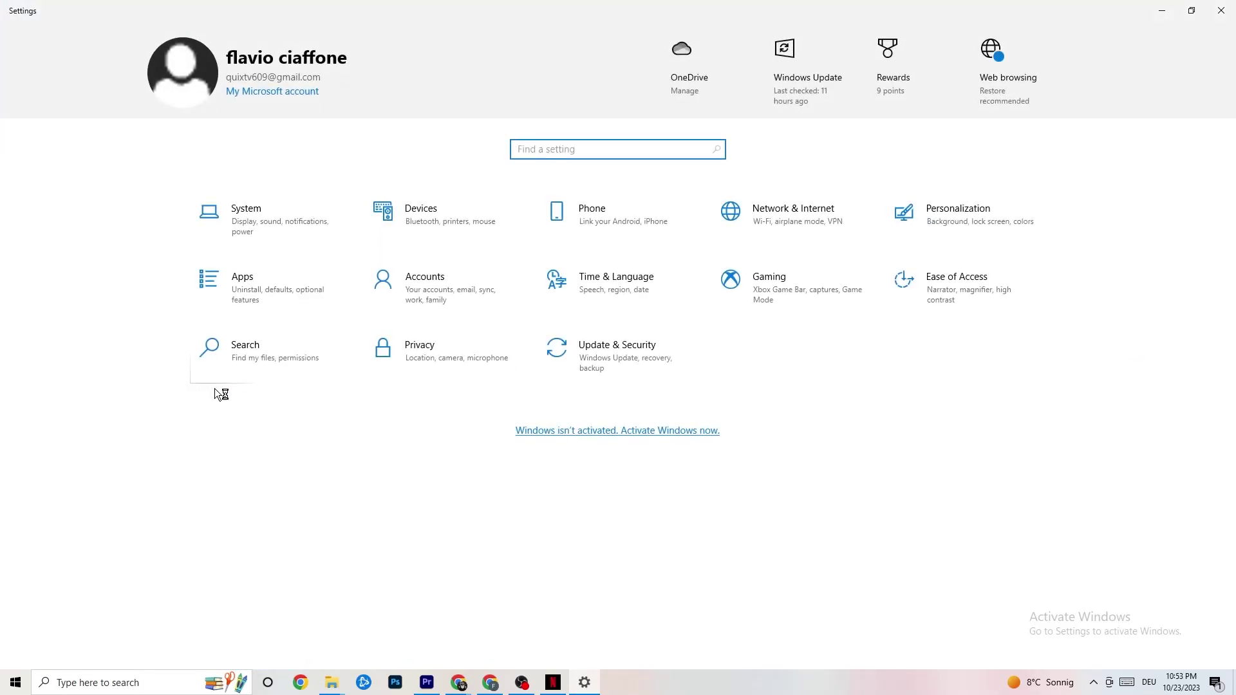
left_click(805, 273)
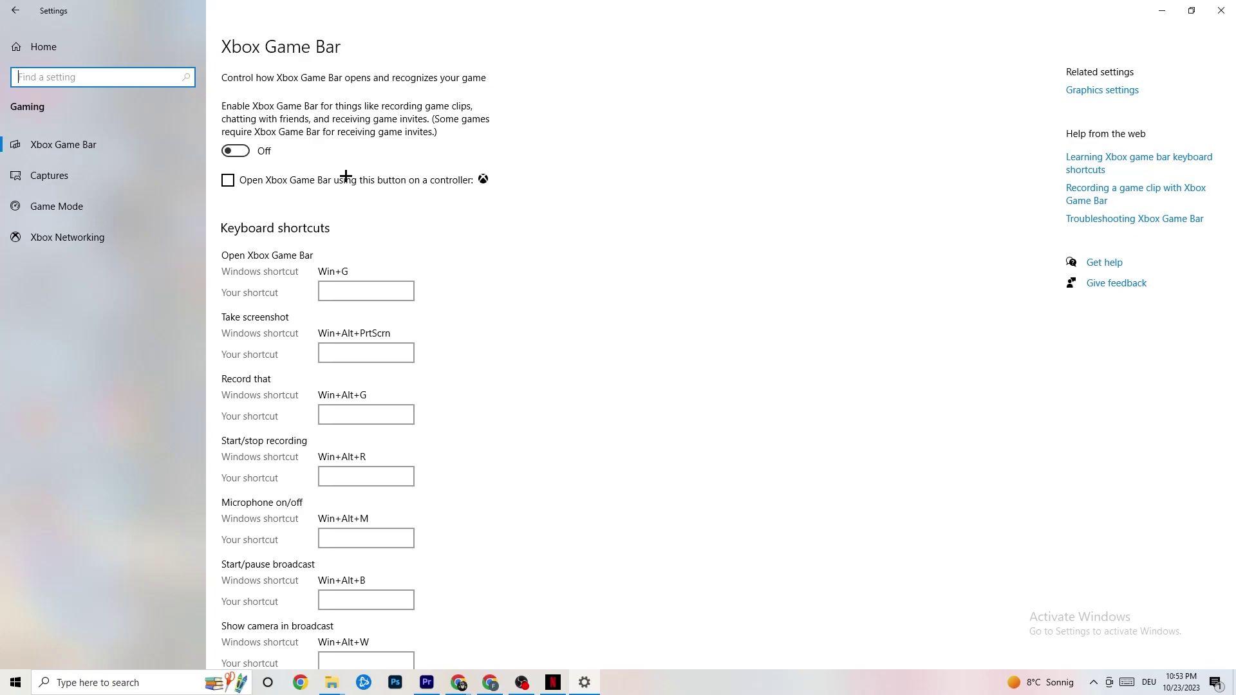
left_click(88, 175)
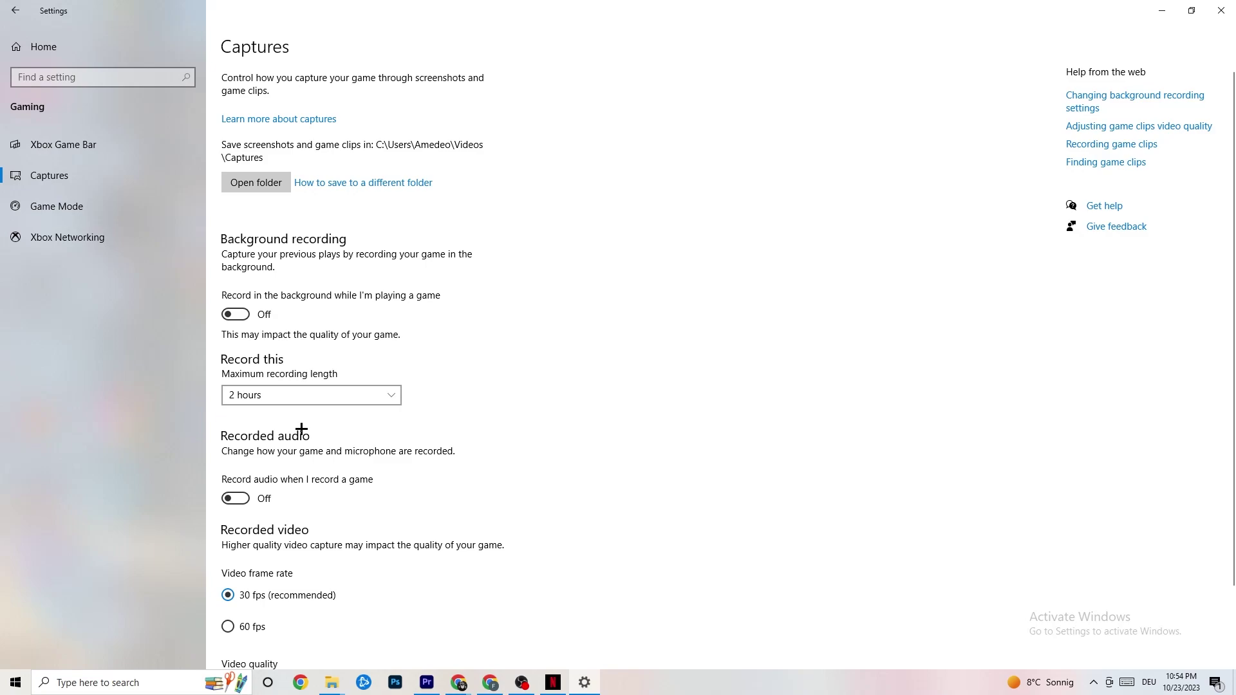
- Verify Game Mode is switched on, then close Settings
left_click(62, 205)
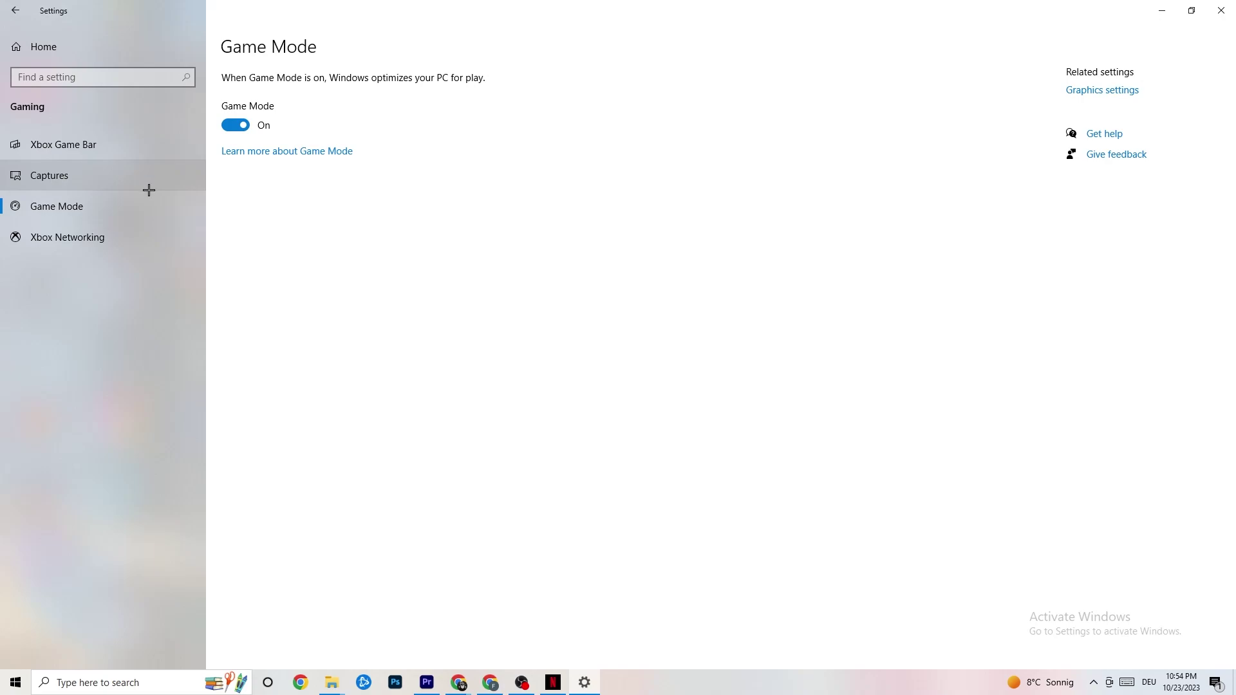
left_click(1208, 11)
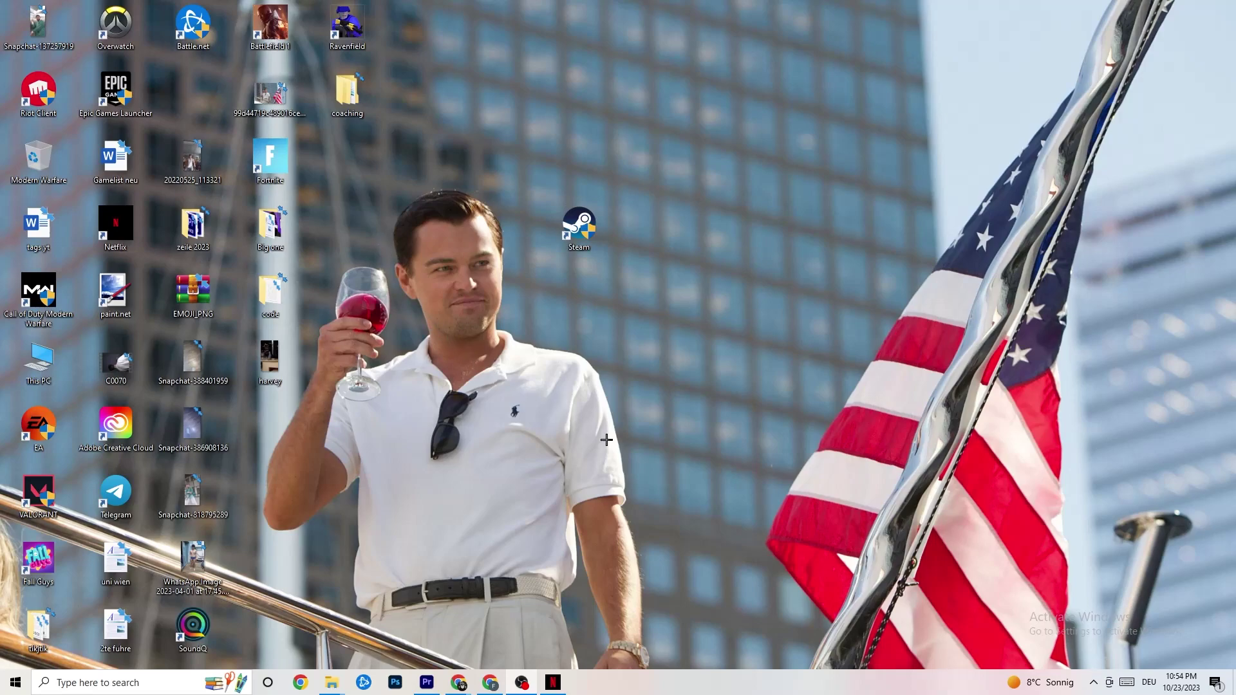
- Launch Task Manager from the taskbar and scroll through the running apps
right_click(631, 690)
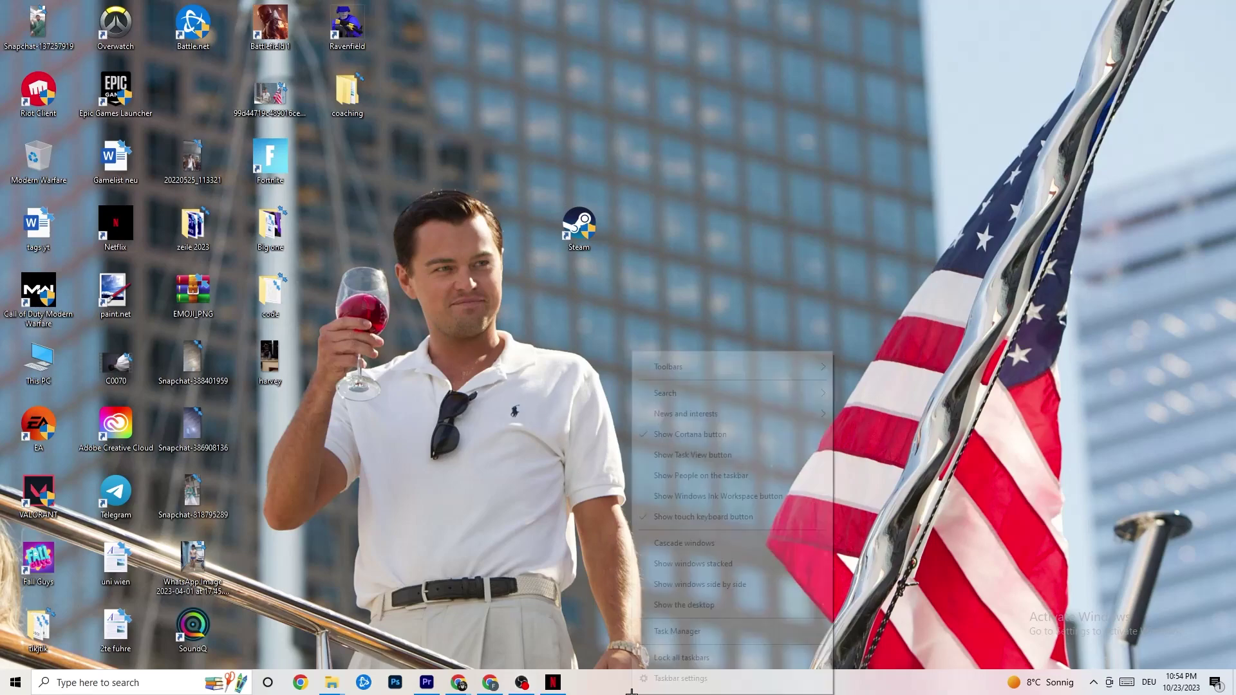
left_click(667, 633)
key("ctrl+shift+Escape")
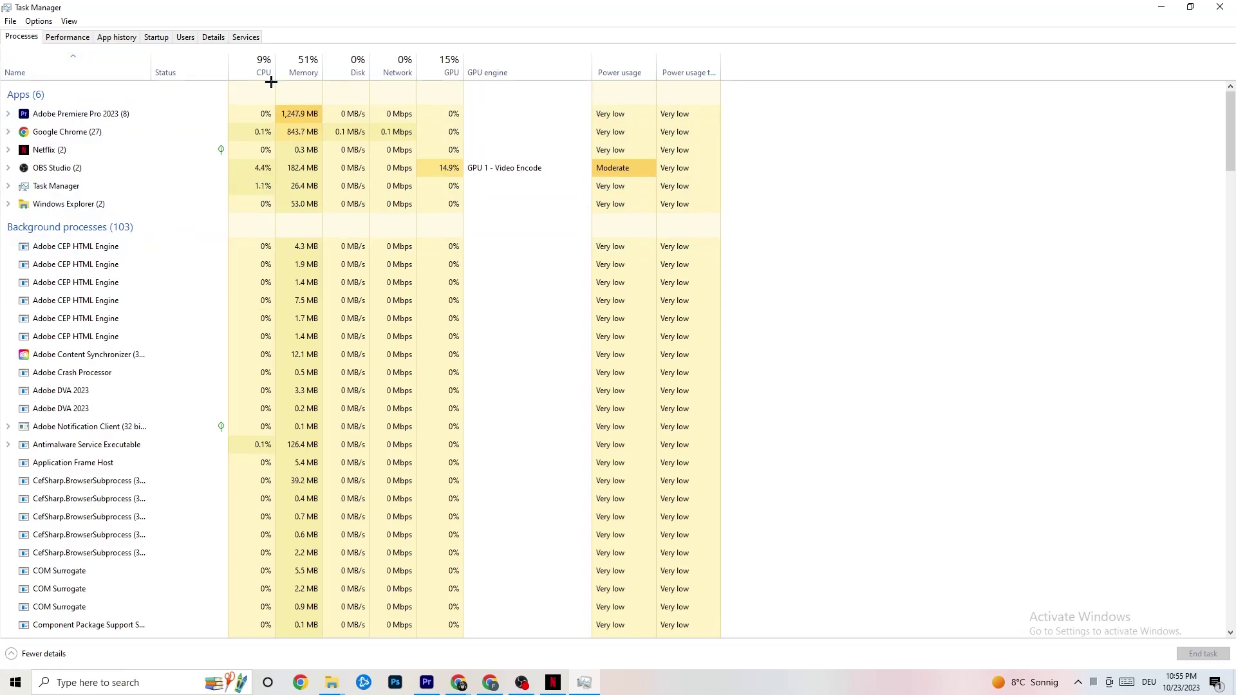
scroll(272, 475, "down", 3)
scroll(272, 475, "down", 4)
scroll(240, 425, "up", 8)
scroll(200, 376, "down", 3)
scroll(196, 374, "up", 3)
- Inspect Netflix's actions without changes, then switch to the Details process list
right_click(80, 151)
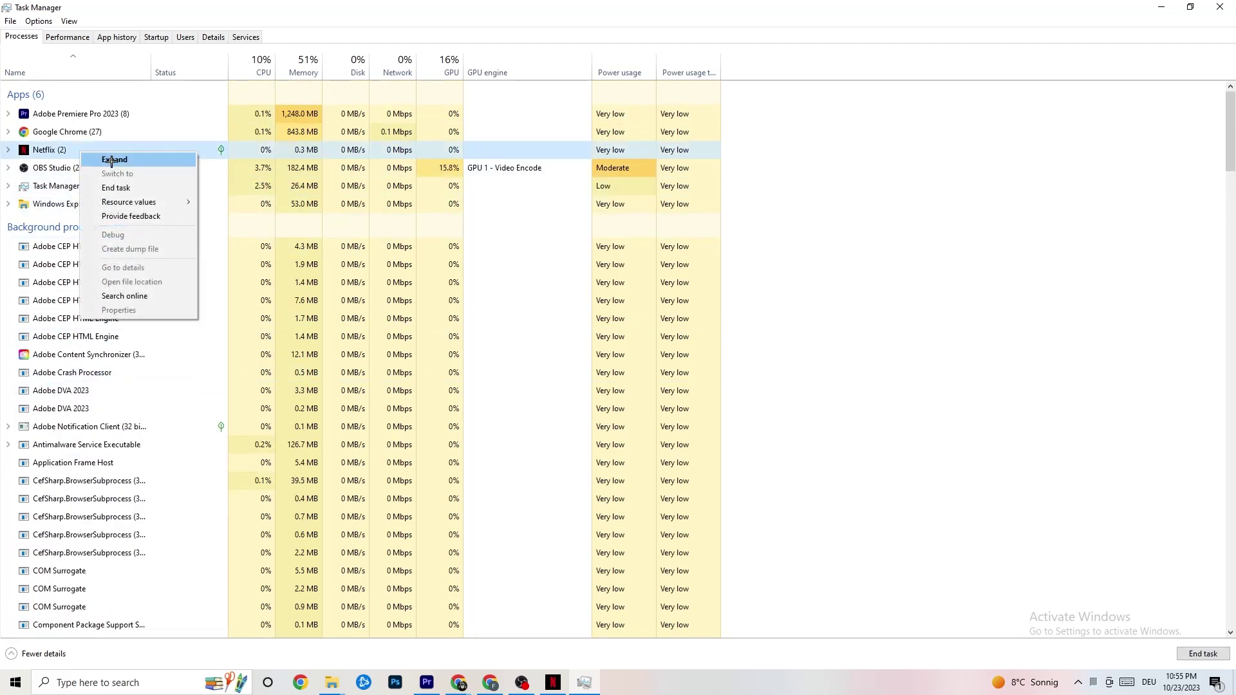
left_click(910, 215)
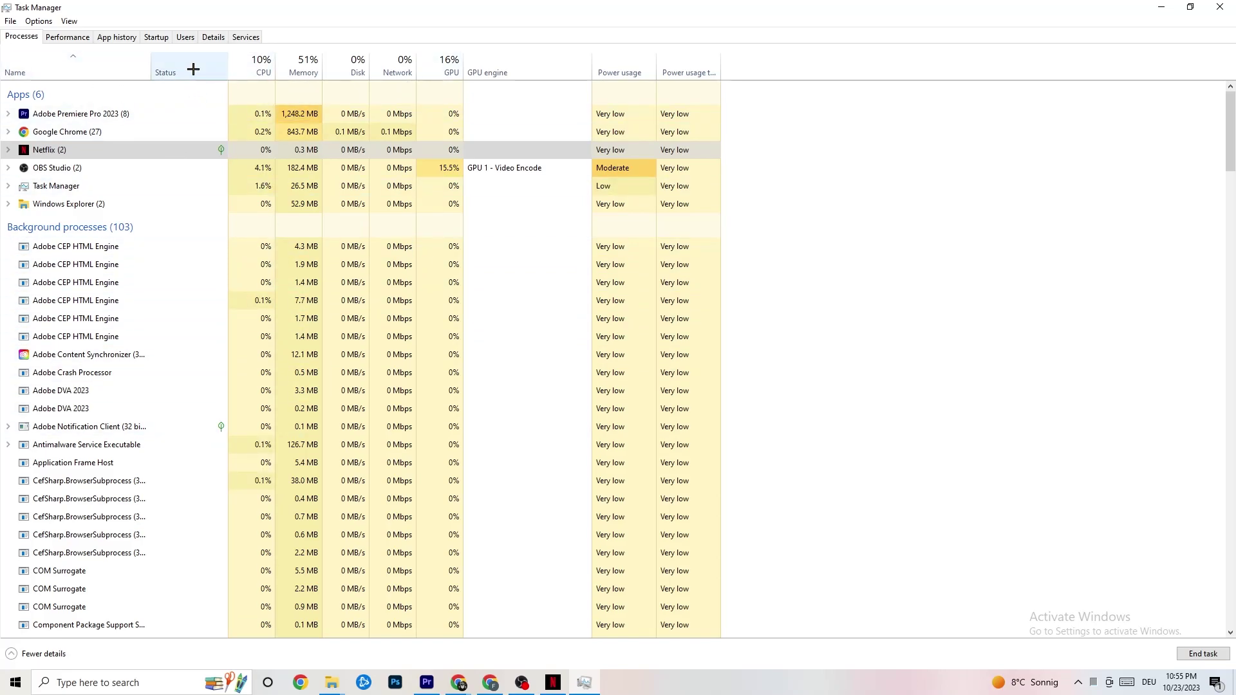
left_click(201, 38)
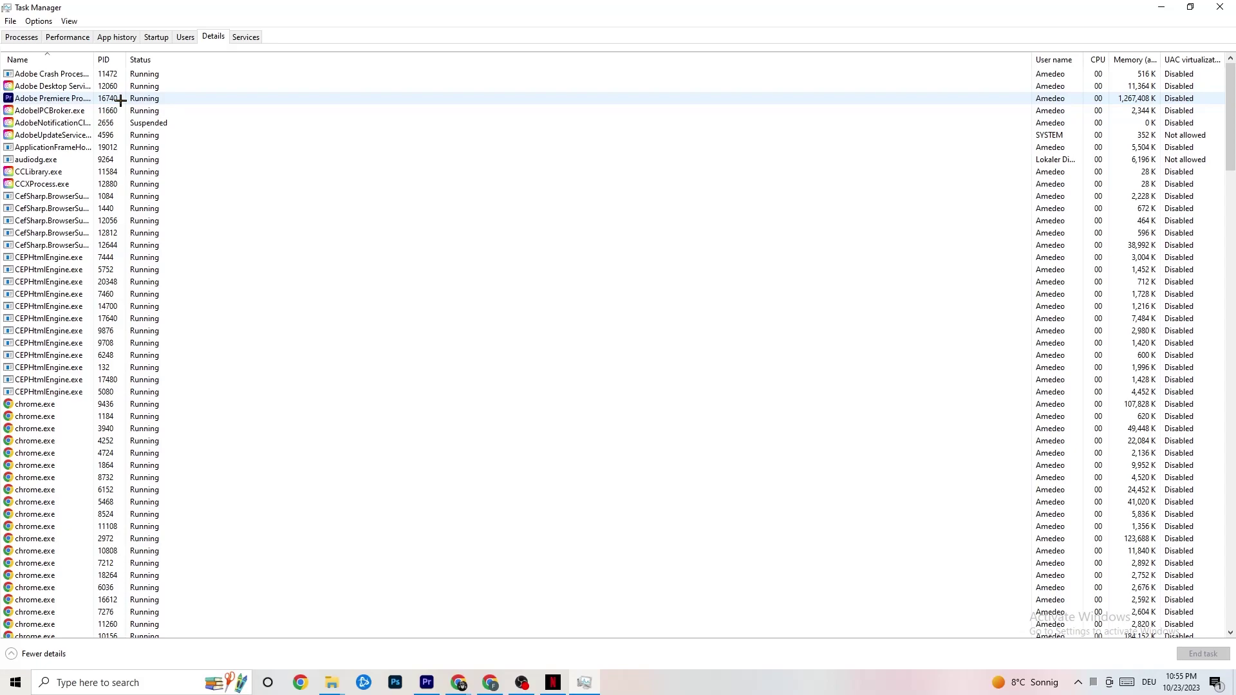
- Confirm Adobe Premiere Pro's priority is Normal, then review the Startup apps list
right_click(121, 100)
mouse_move(190, 155)
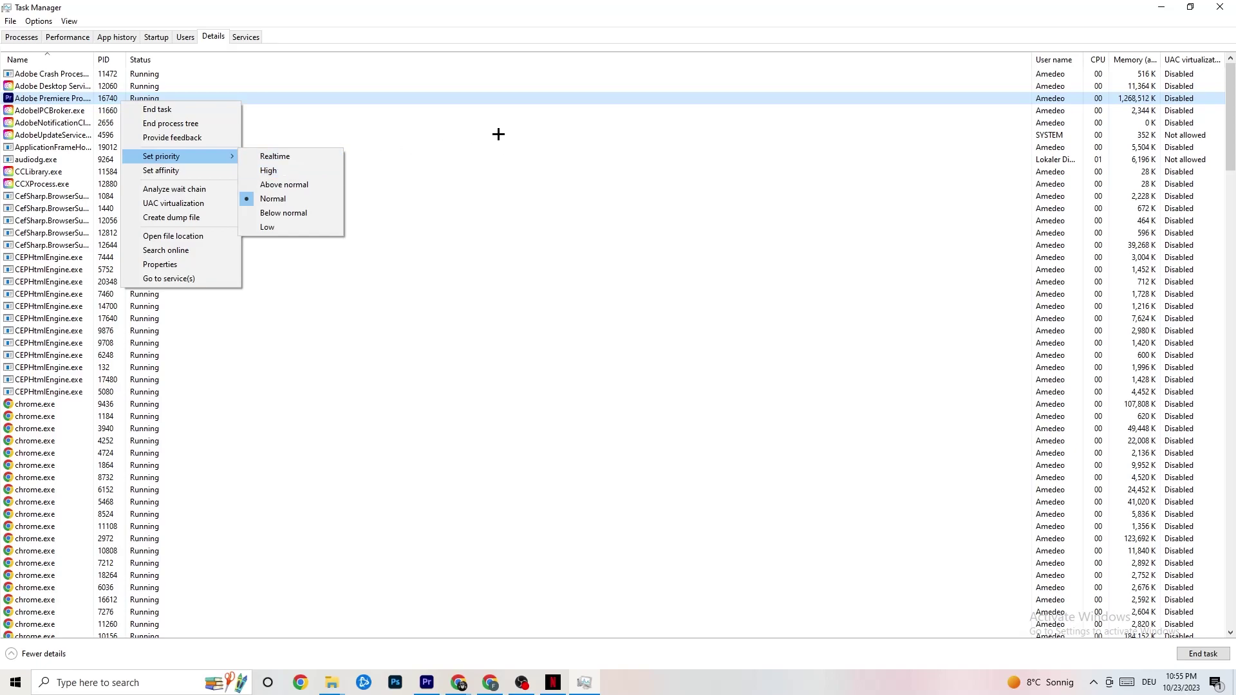
left_click(206, 157)
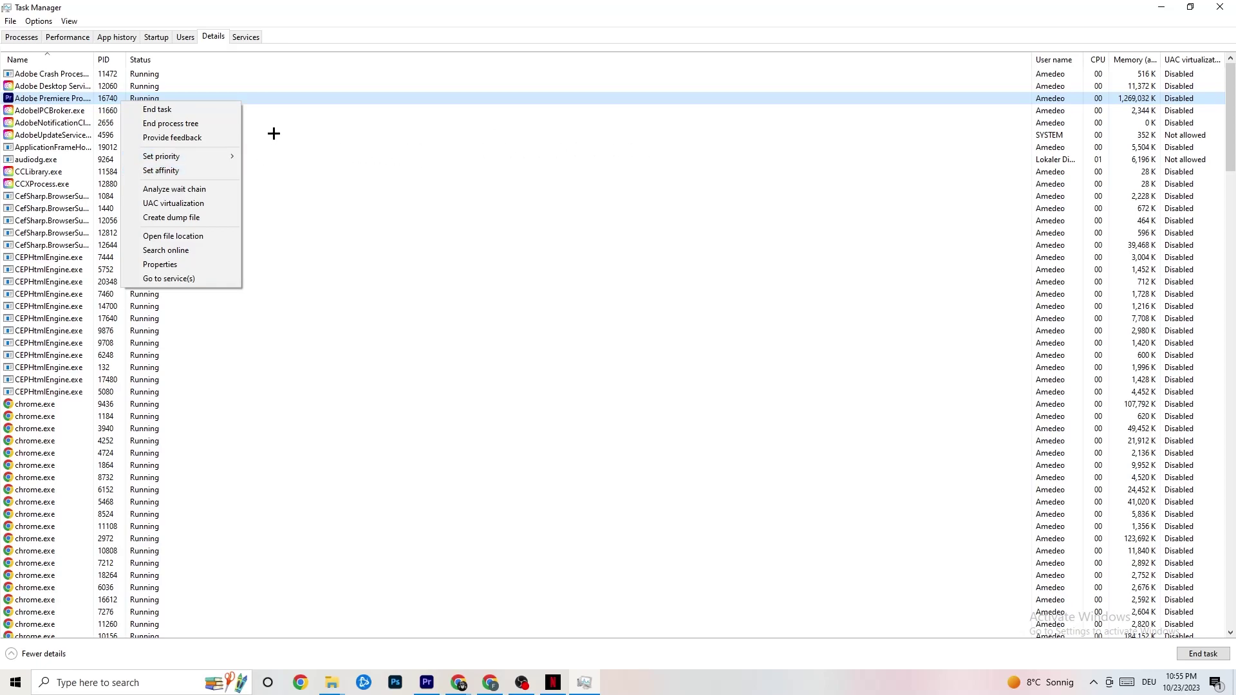
left_click(161, 38)
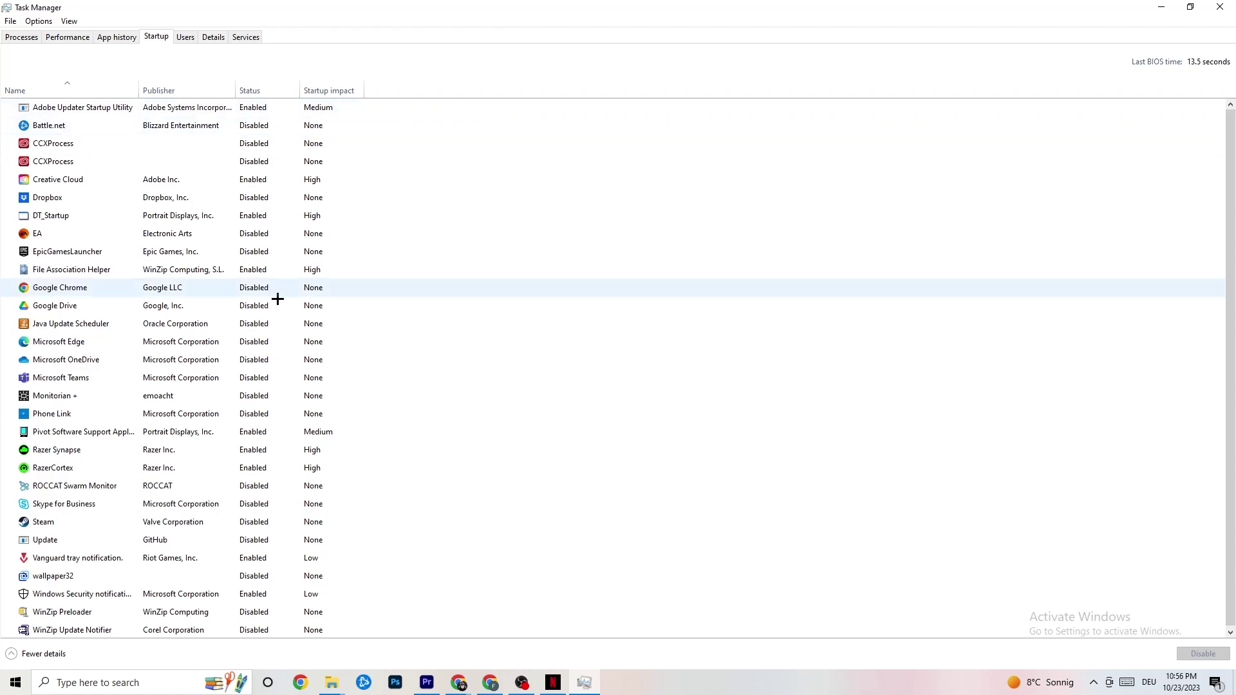
- Inspect the Google Drive and Pivot Software startup entries' options without changing them, then close Task Manager
right_click(178, 306)
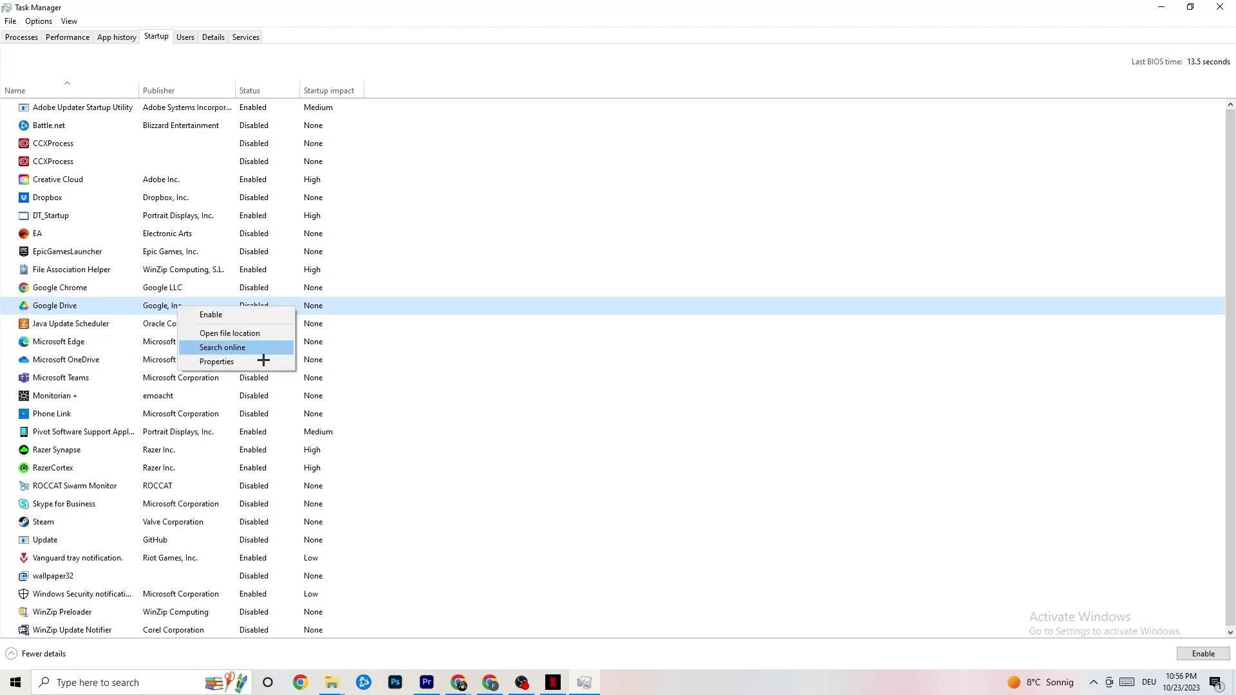
right_click(245, 432)
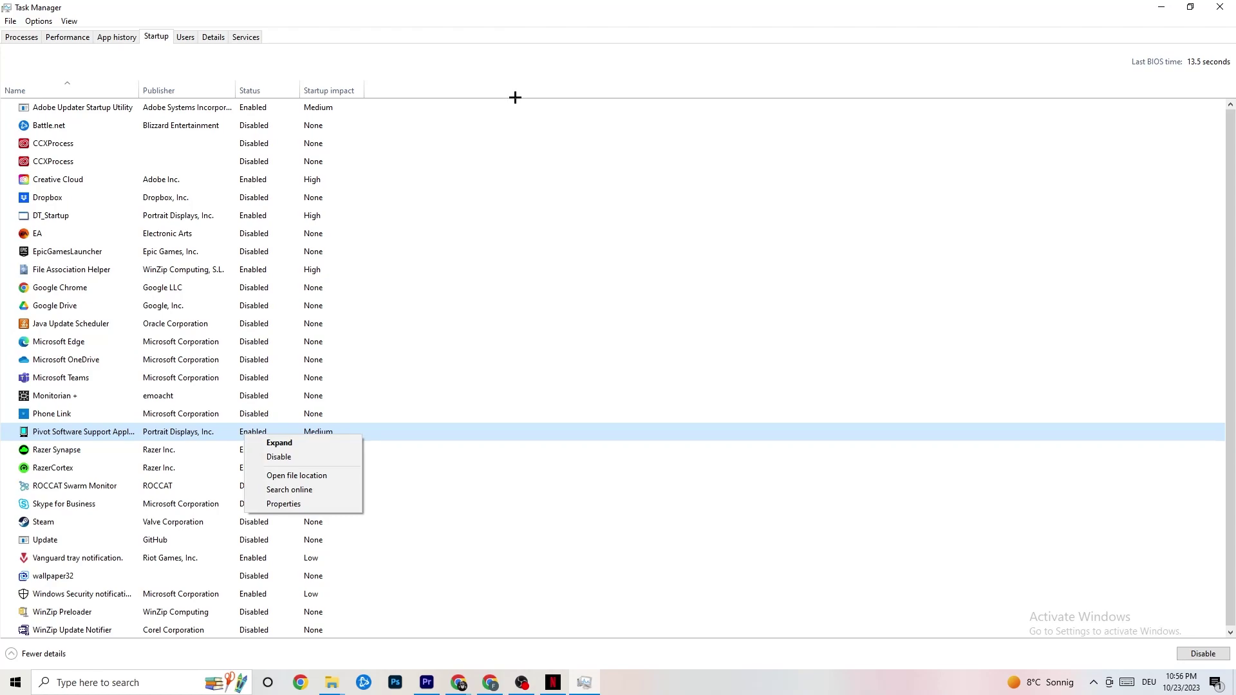
left_click(500, 20)
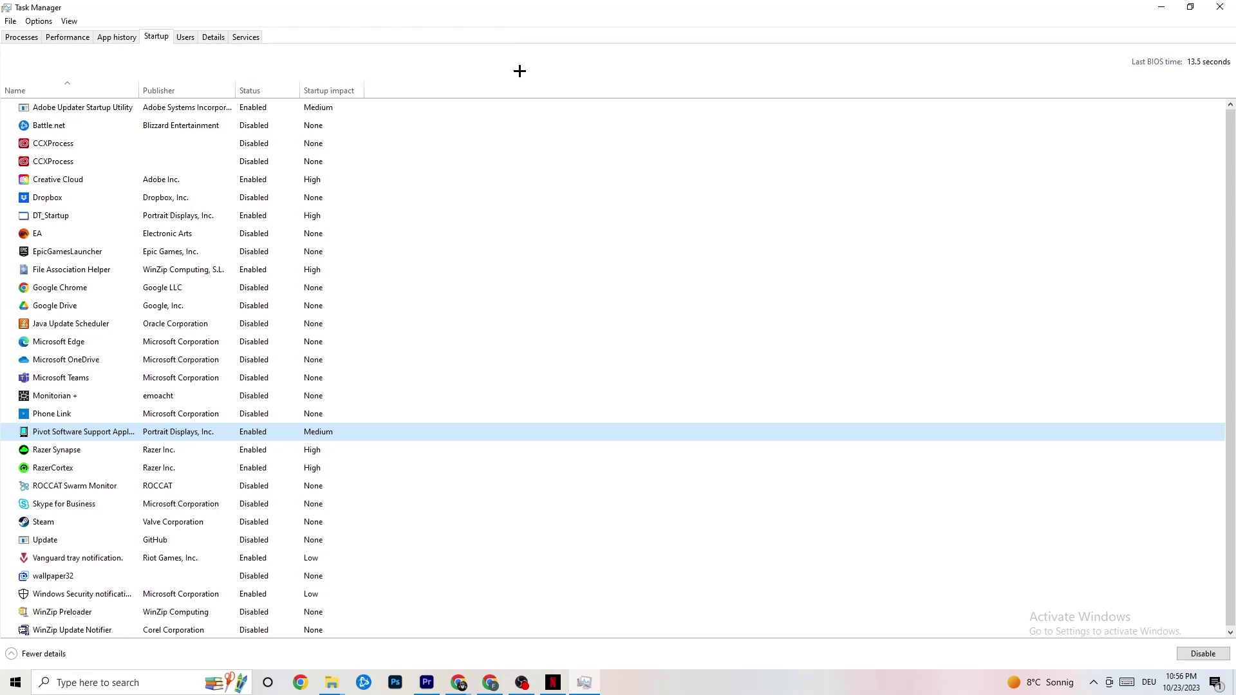
left_click(1220, 7)
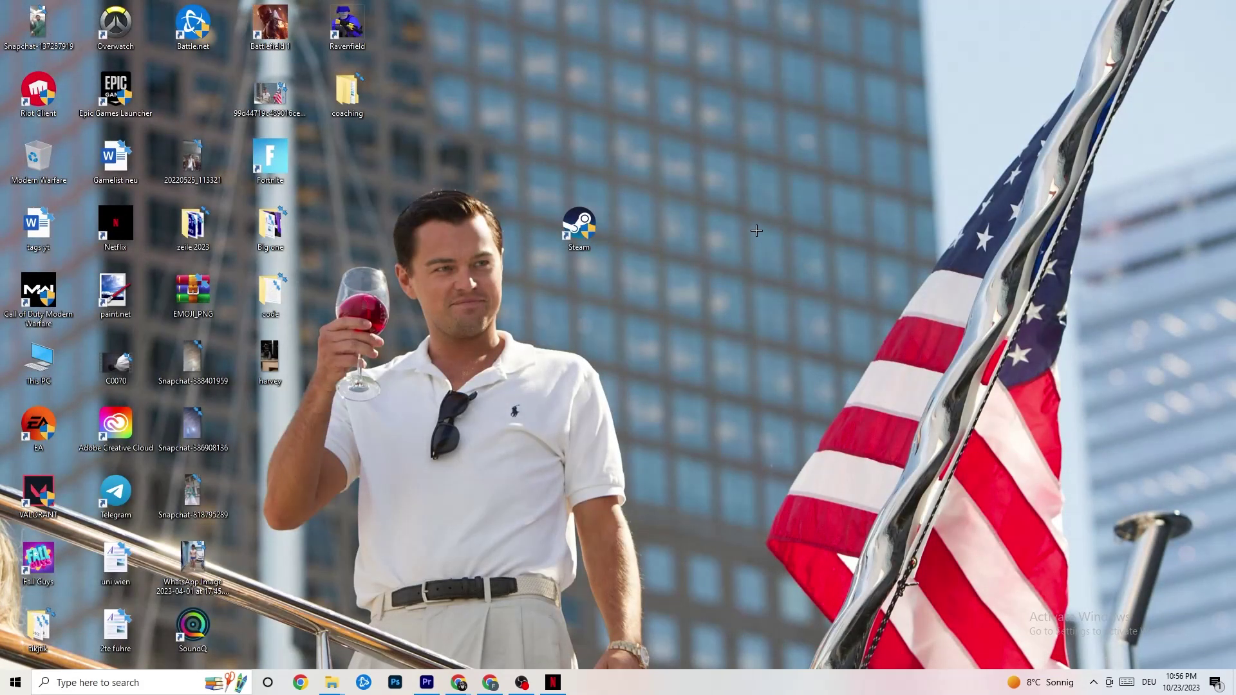